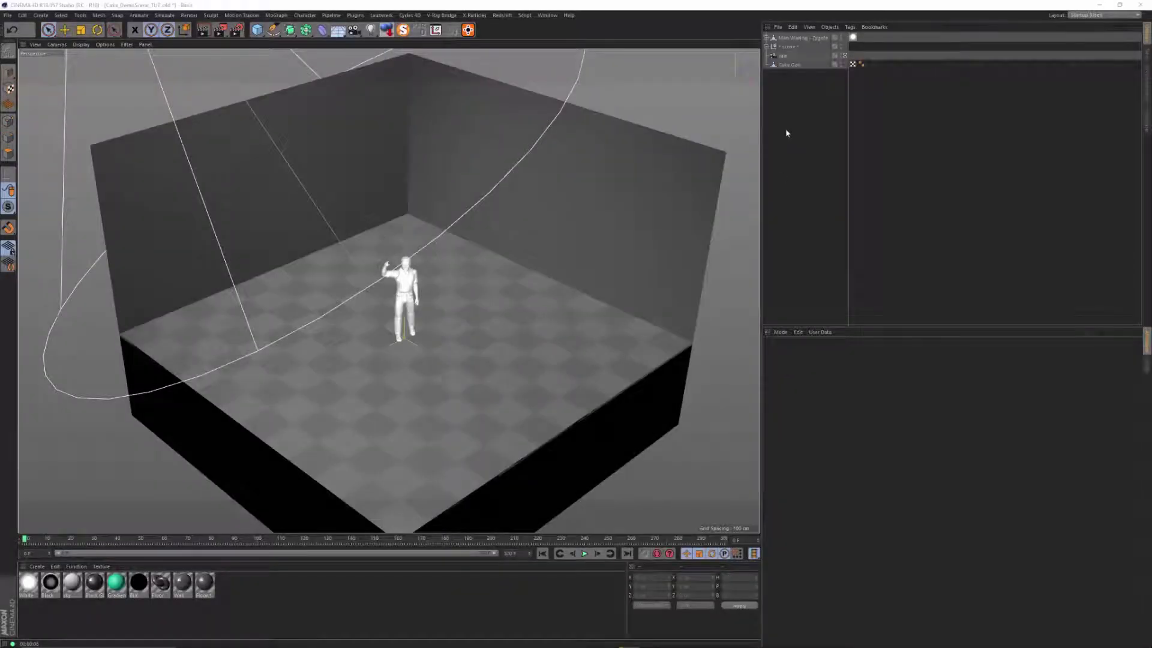
# Hide the Man Waving - Zygote figure from both editor and render.
pyautogui.click(845, 56)
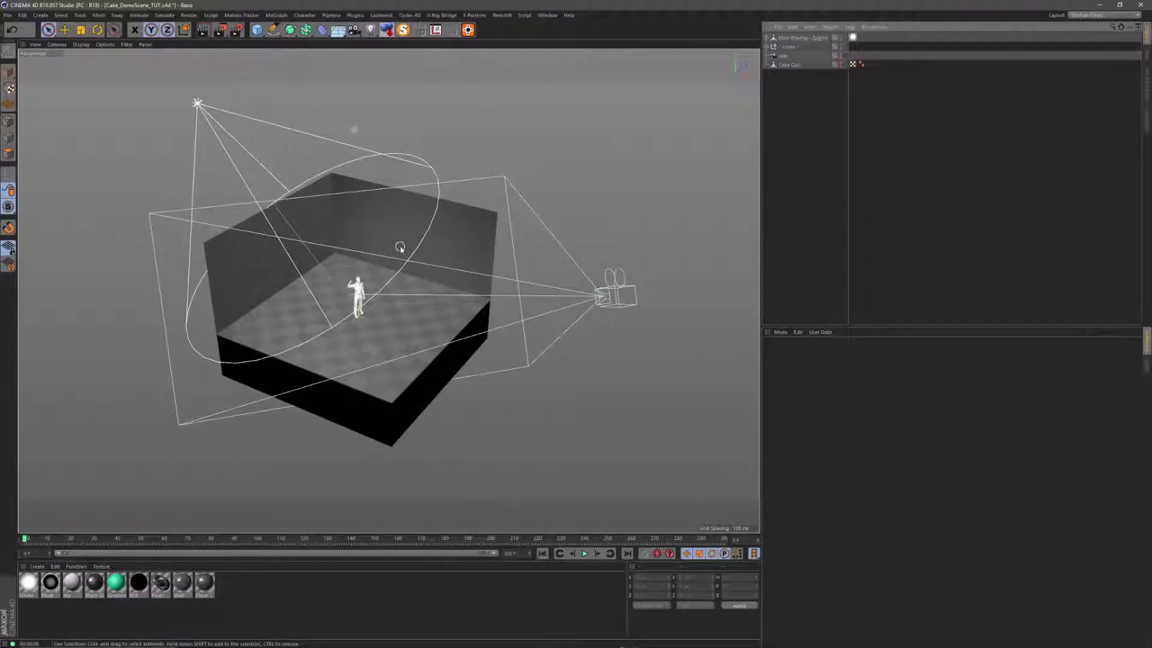
pyautogui.click(844, 55)
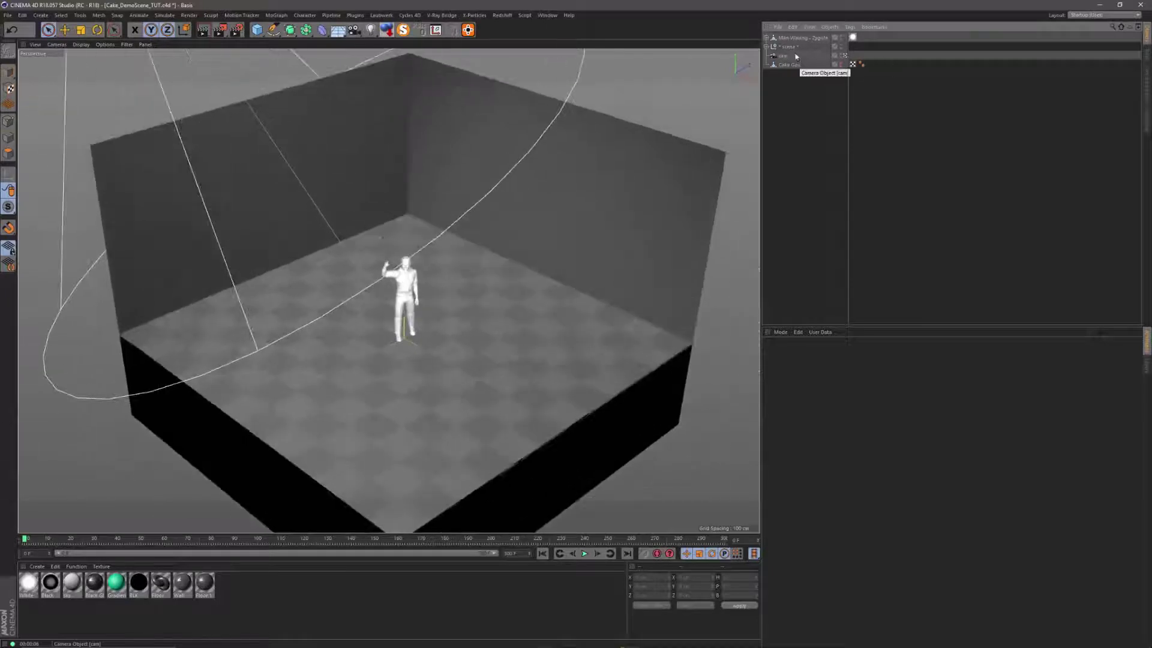
pyautogui.click(846, 38)
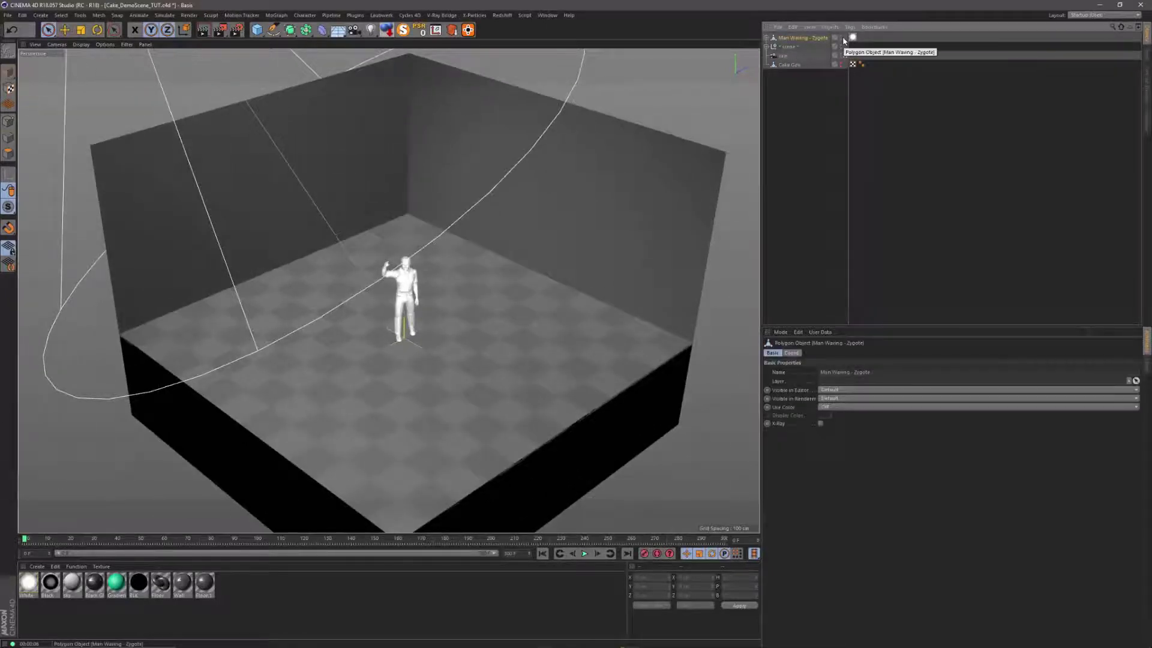
pyautogui.keyDown('ctrl'); pyautogui.doubleClick(841, 37); pyautogui.keyUp('ctrl')
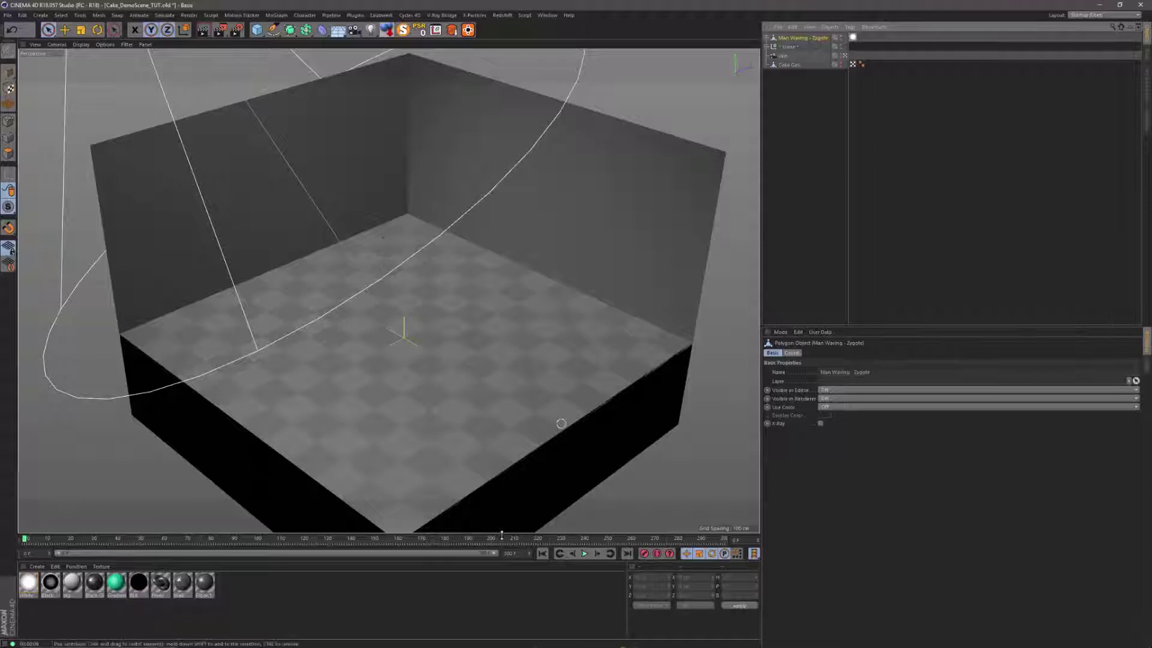
# Play the animation, pause it, and scrub ahead to about frame 225.
pyautogui.click(584, 553)
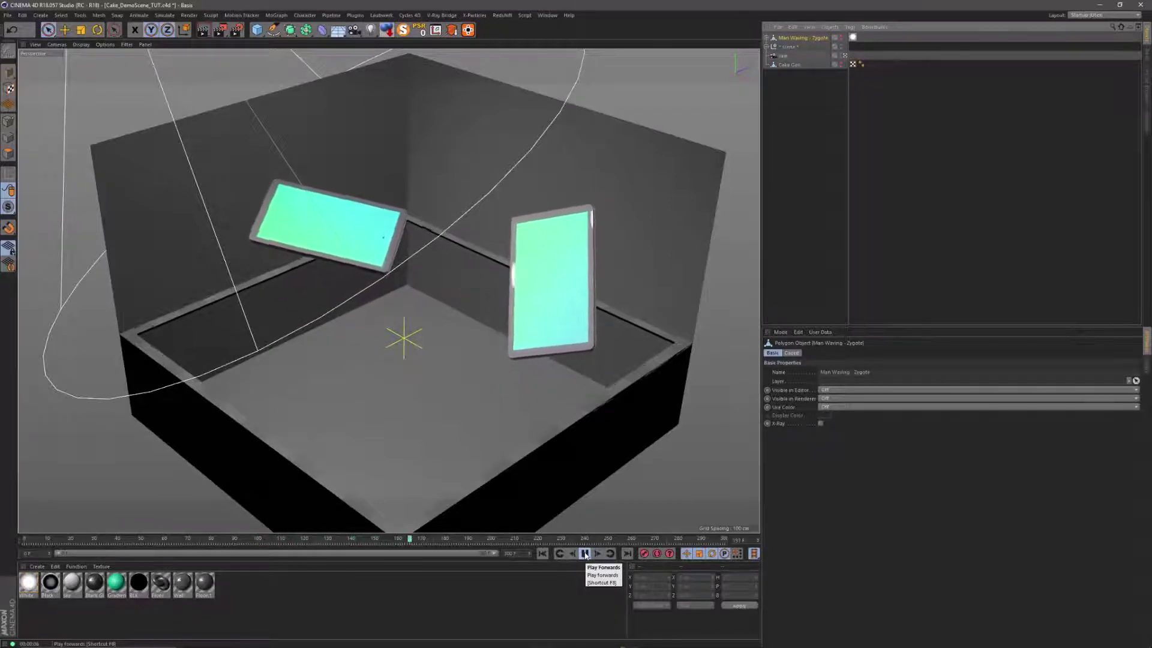
pyautogui.click(585, 555)
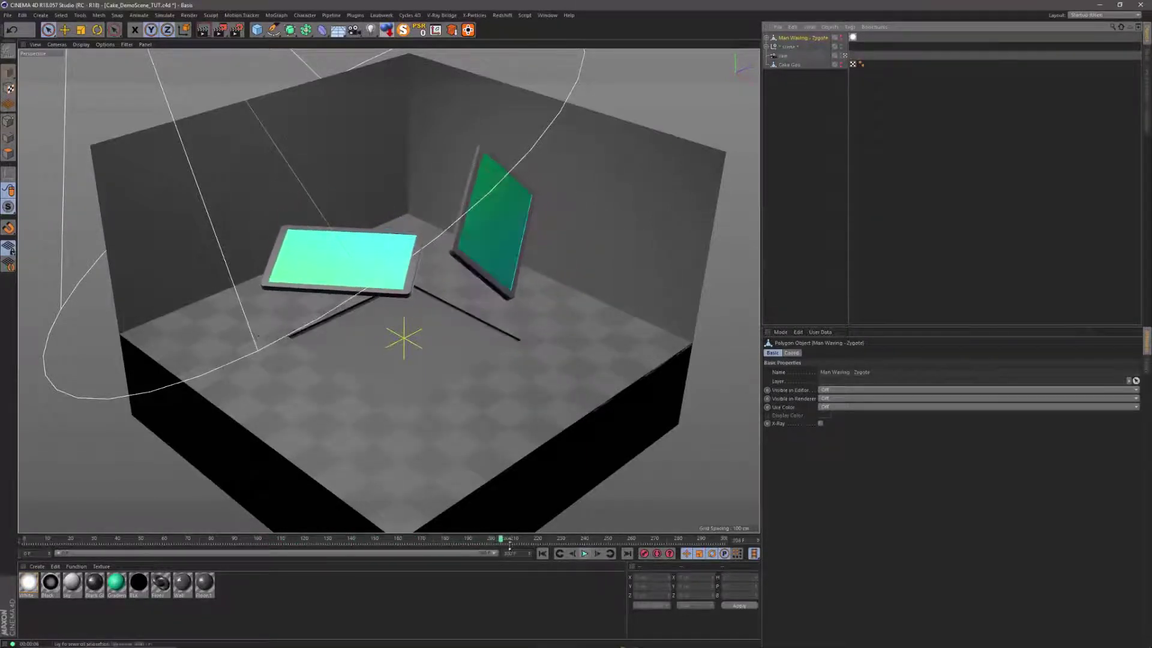
pyautogui.moveTo(504, 542); pyautogui.dragTo(398, 586)
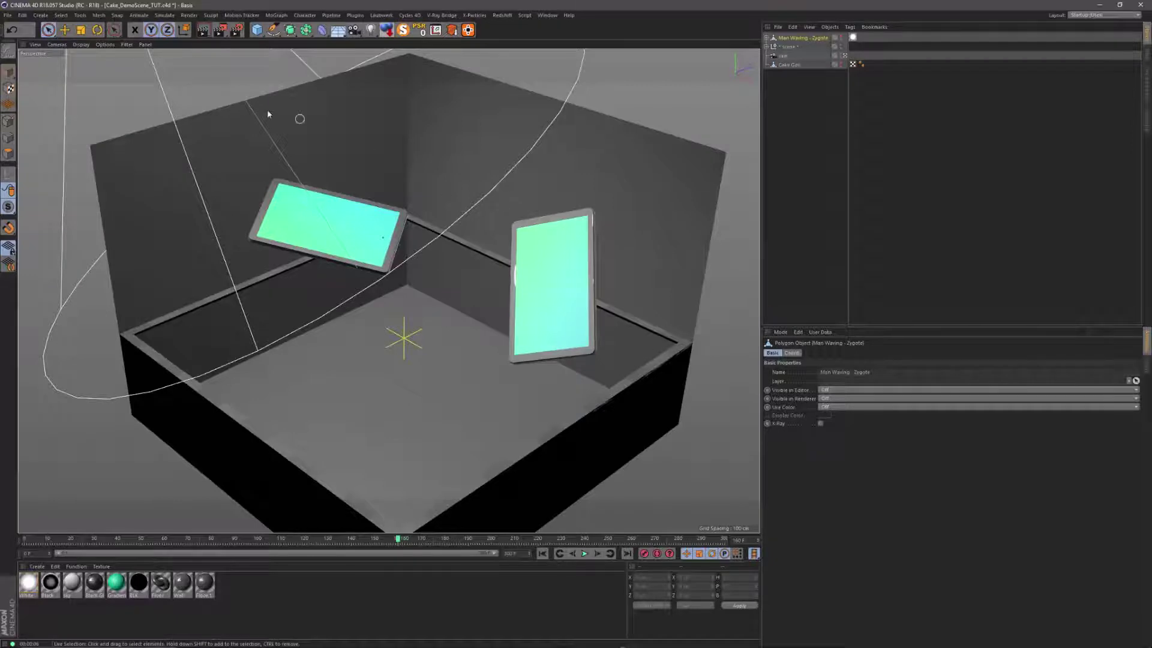
# Add a Cake post effect in Render Settings with cam linked as its camera.
pyautogui.click(237, 30)
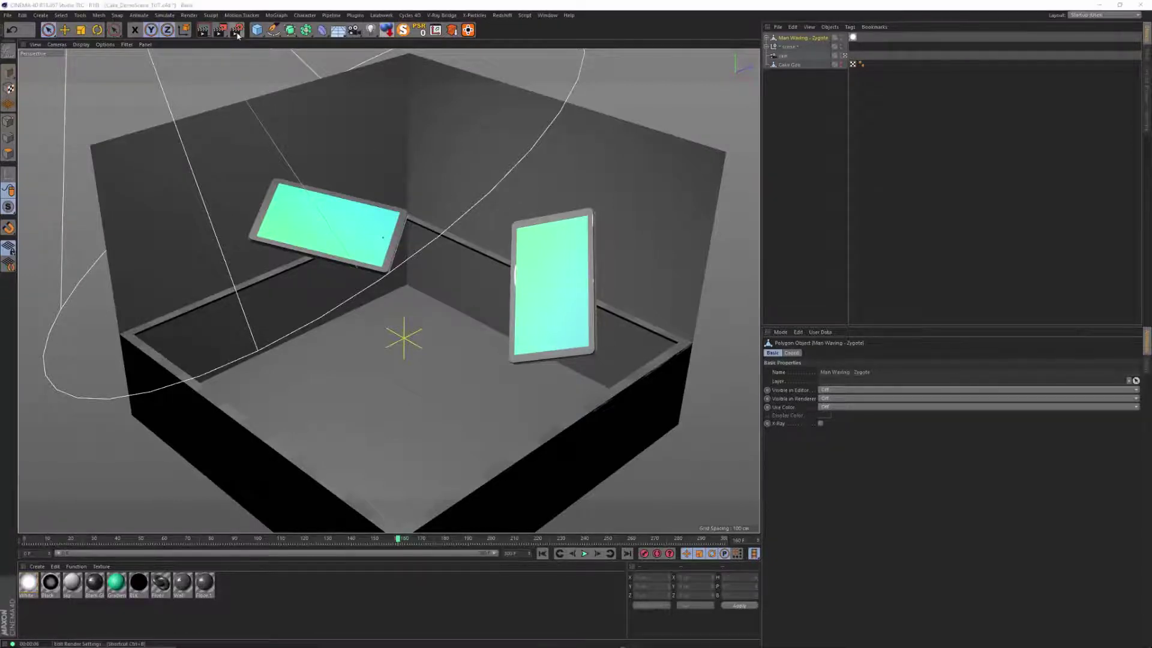
pyautogui.moveTo(400, 198); pyautogui.dragTo(431, 187)
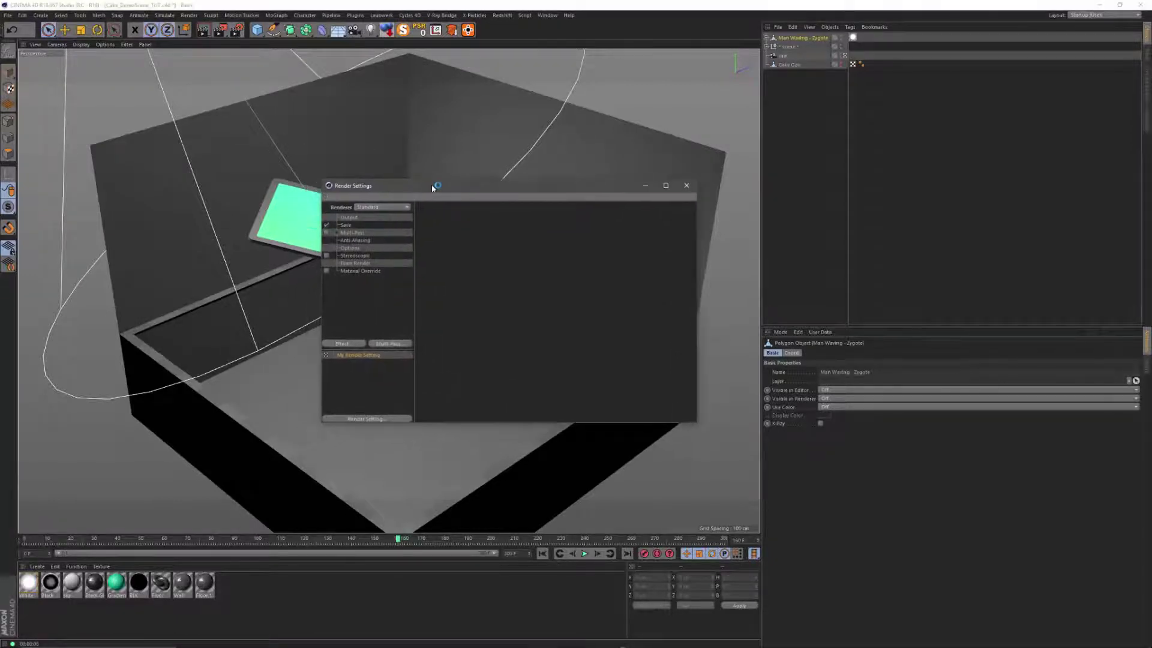
pyautogui.click(346, 344)
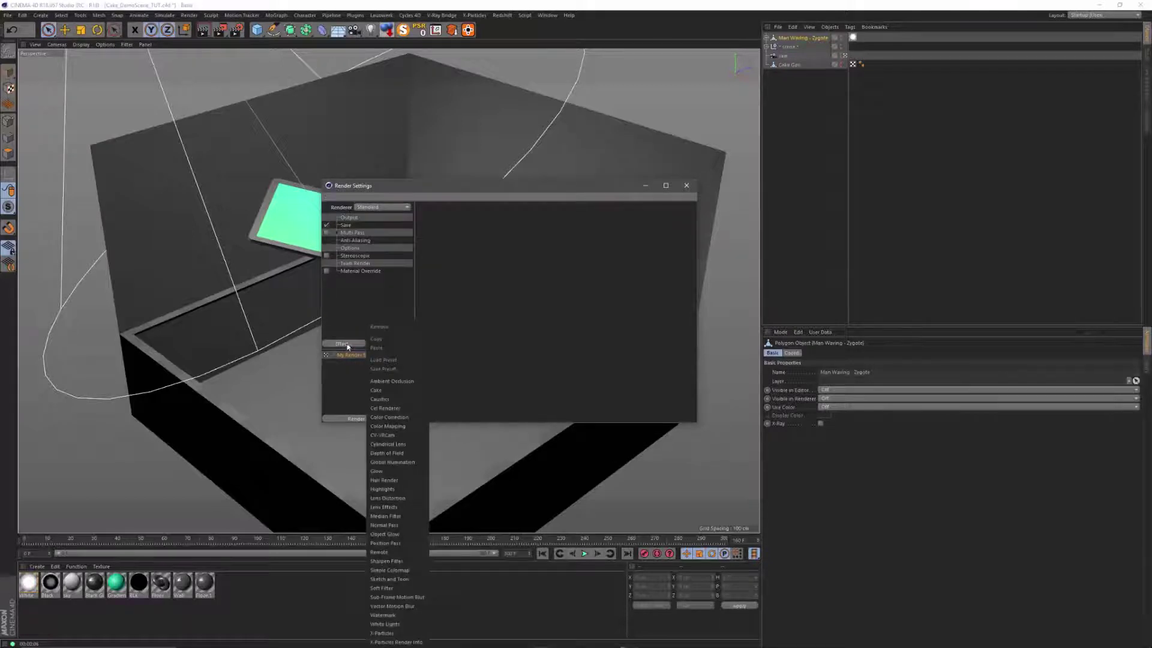
pyautogui.click(376, 390)
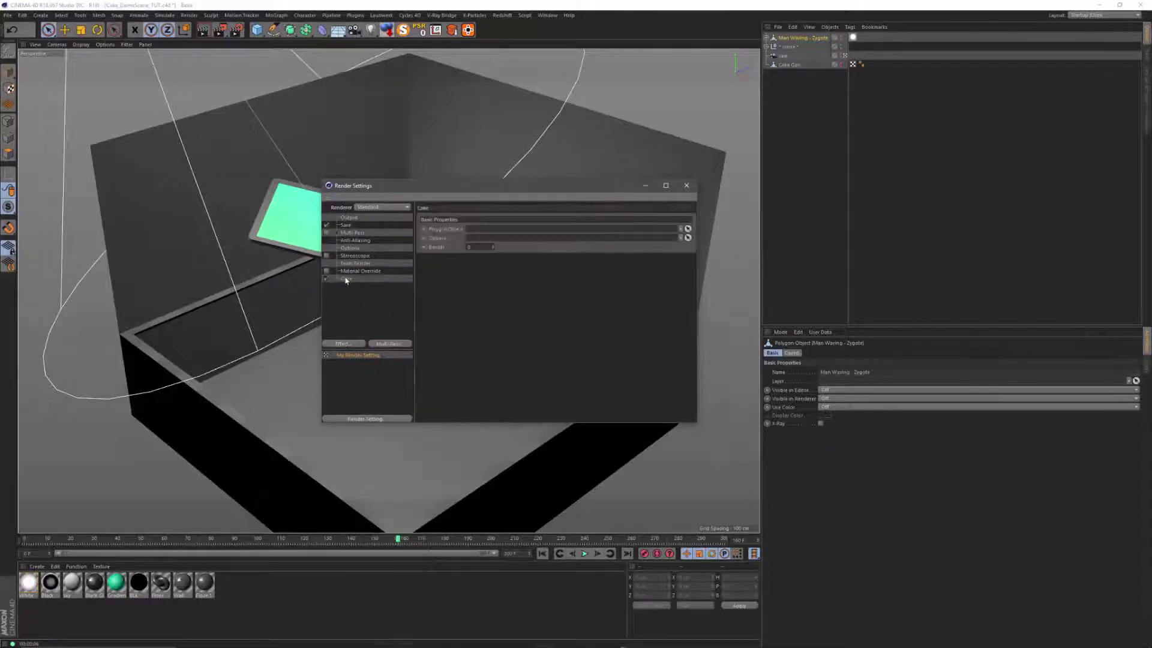
pyautogui.moveTo(452, 188); pyautogui.dragTo(347, 167)
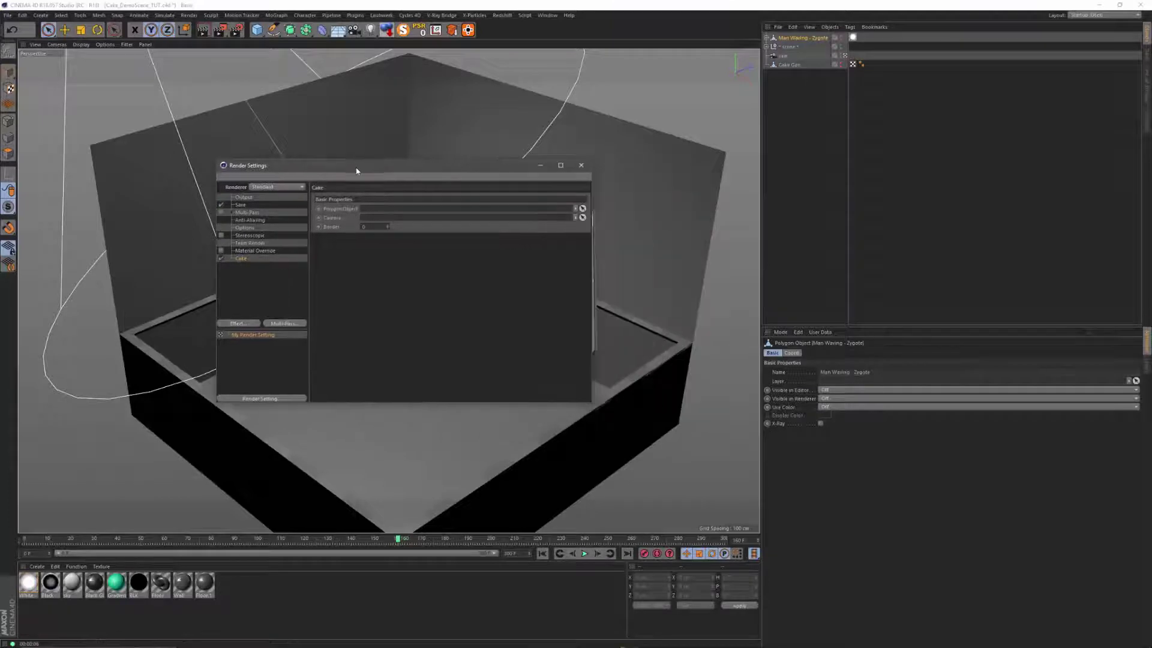
pyautogui.moveTo(787, 56); pyautogui.dragTo(393, 220)
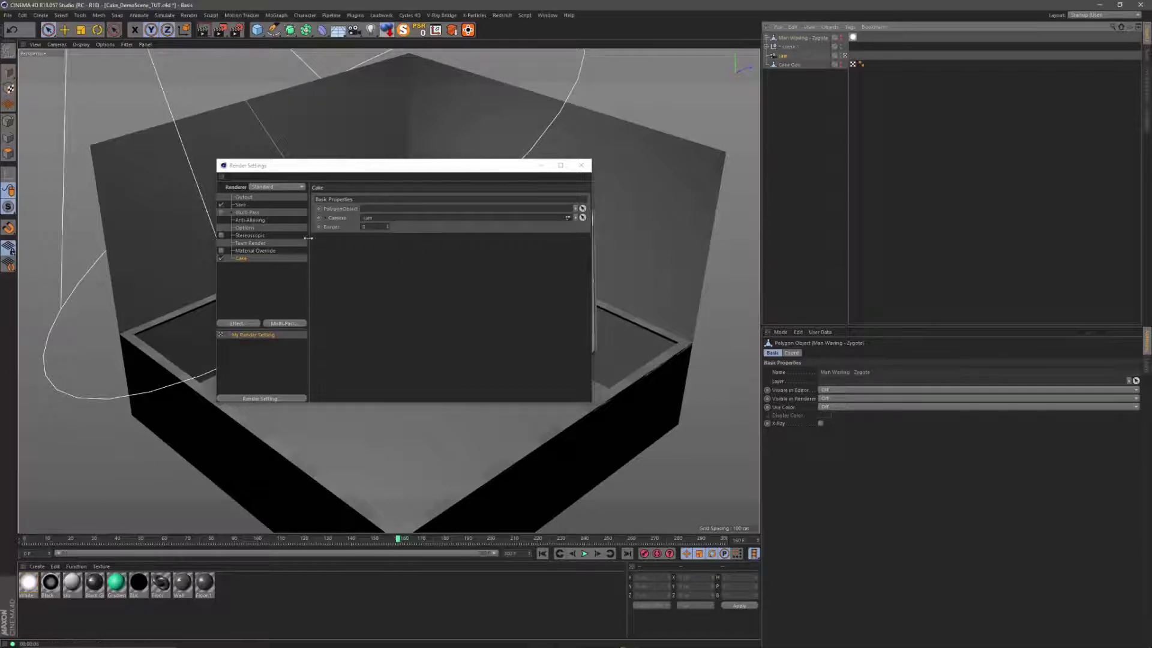
pyautogui.click(326, 219)
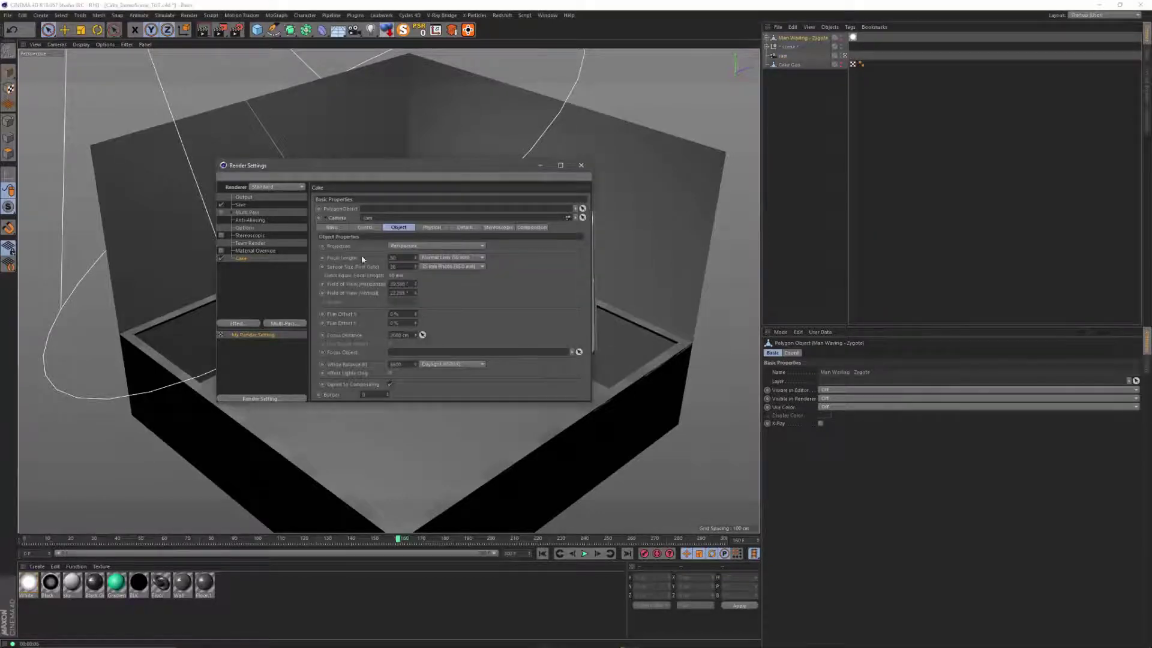
pyautogui.click(325, 219)
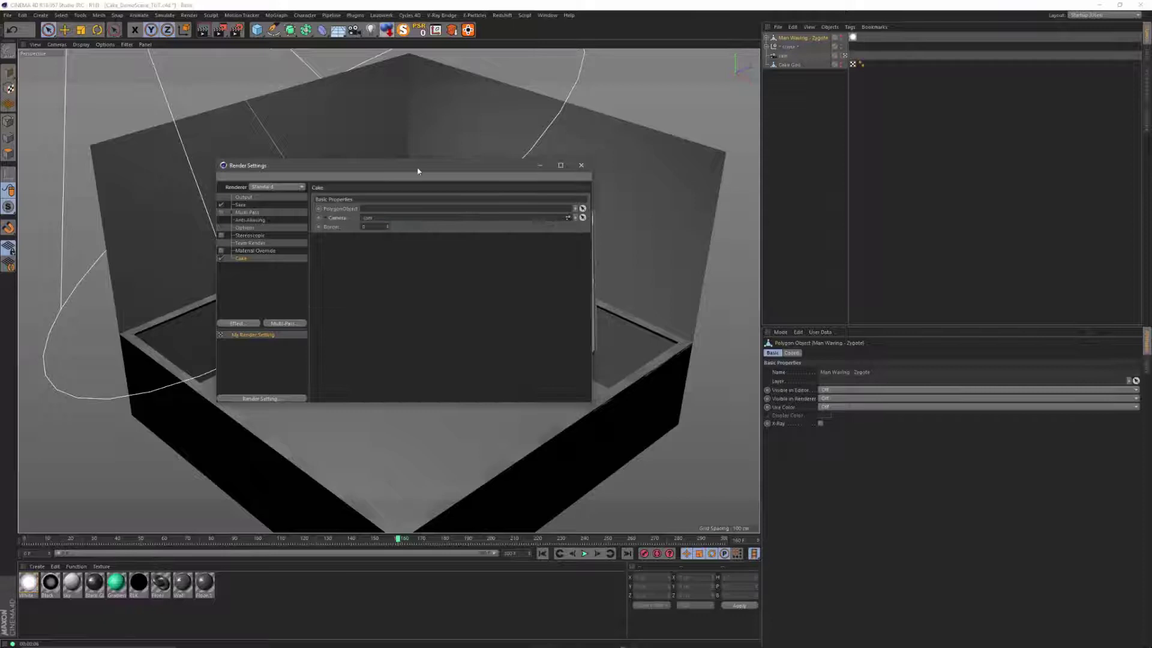
pyautogui.moveTo(418, 172); pyautogui.dragTo(428, 172)
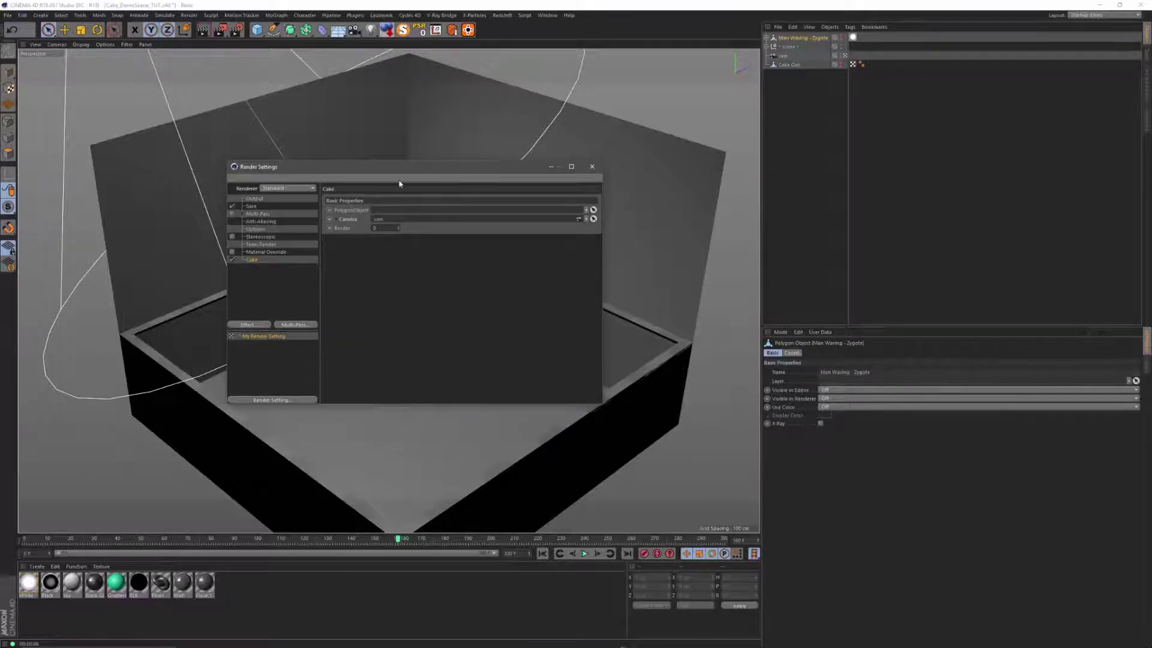
pyautogui.hotkey('ctrl', 'b')
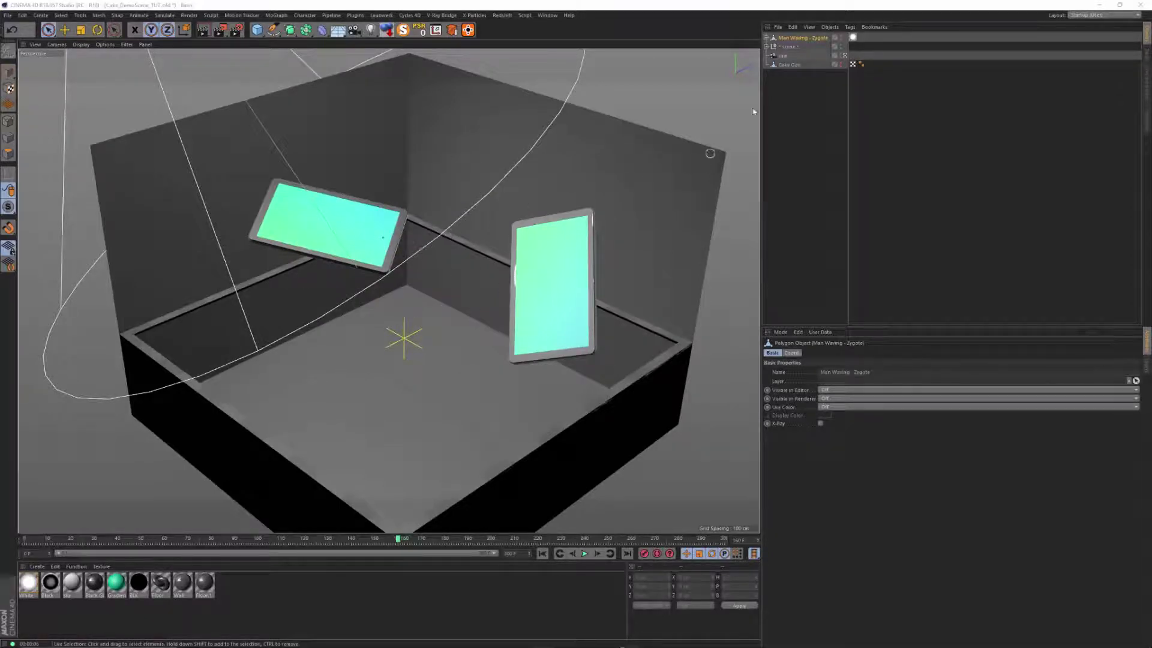
# Toggle the scene group's and Cake Geo's viewport visibility to check the Cake Geo object.
pyautogui.click(790, 46)
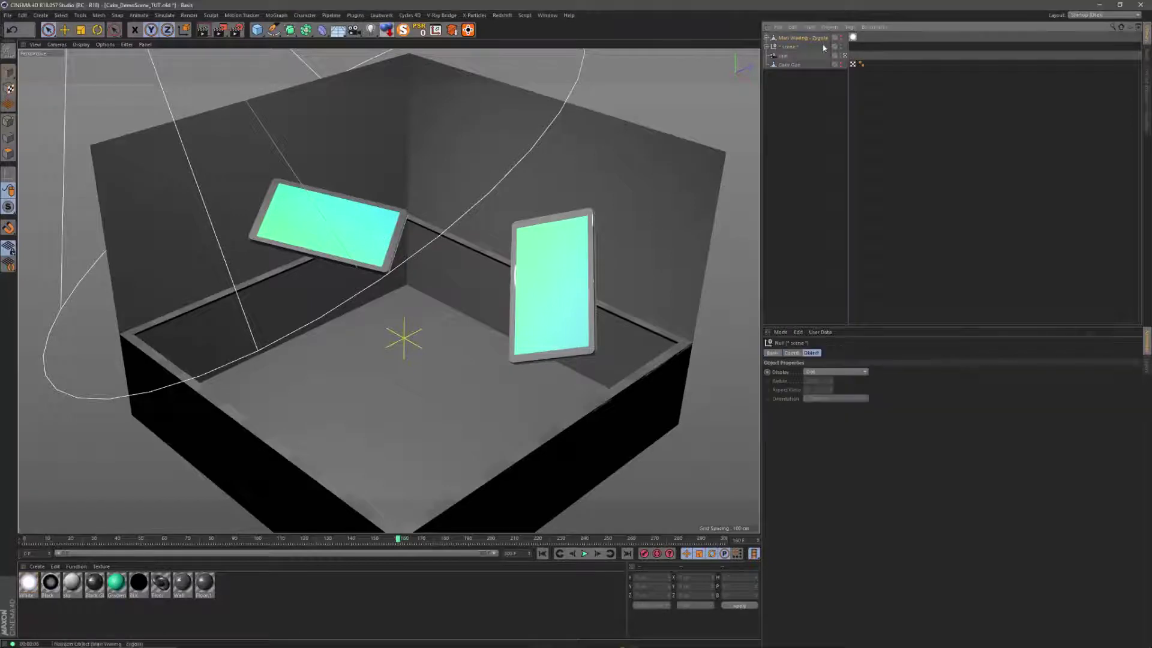
pyautogui.click(841, 47)
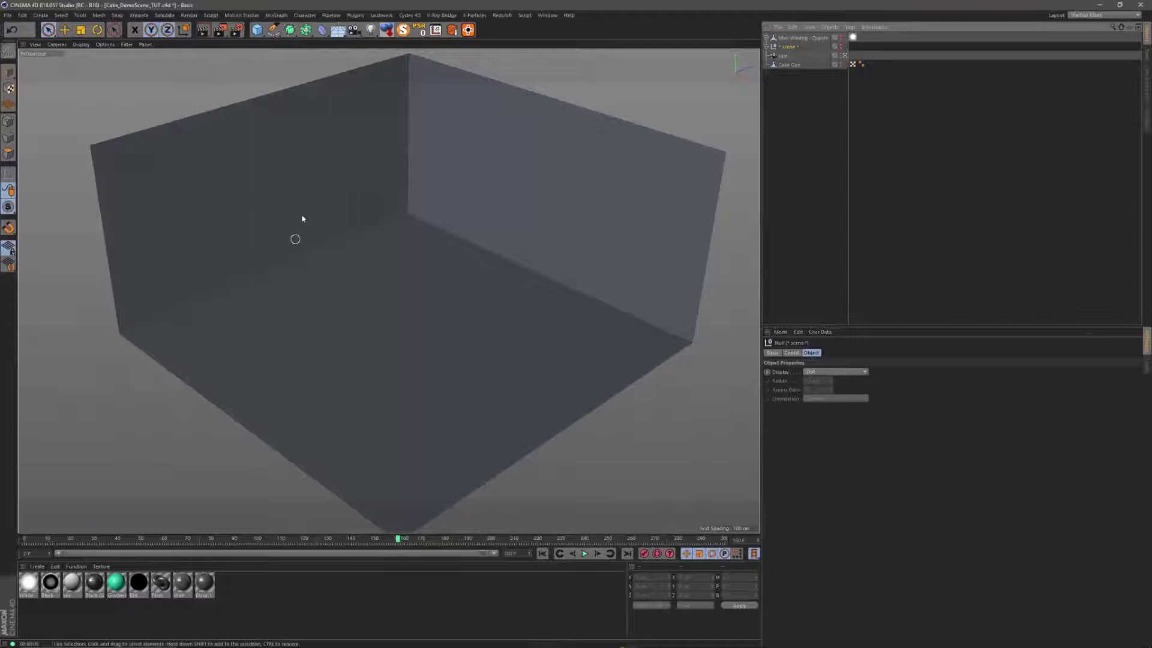
pyautogui.click(841, 63)
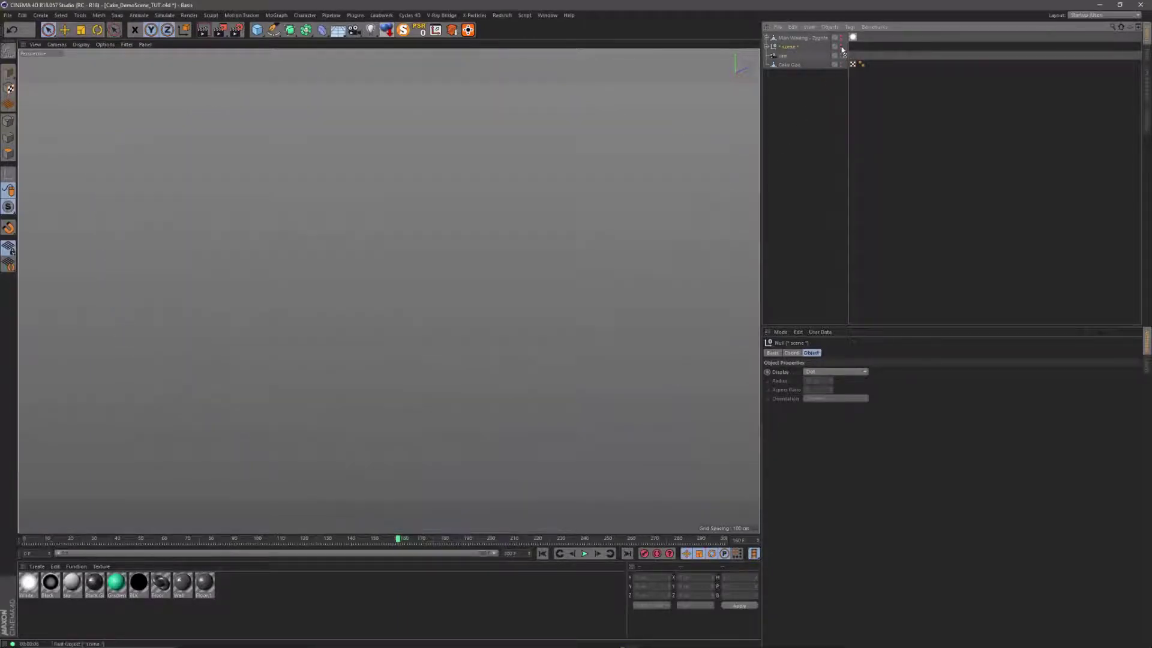
pyautogui.click(841, 48)
# Link Cake Geo into the Cake effect's PolygonObject field in Render Settings.
pyautogui.hotkey('ctrl', 'b')
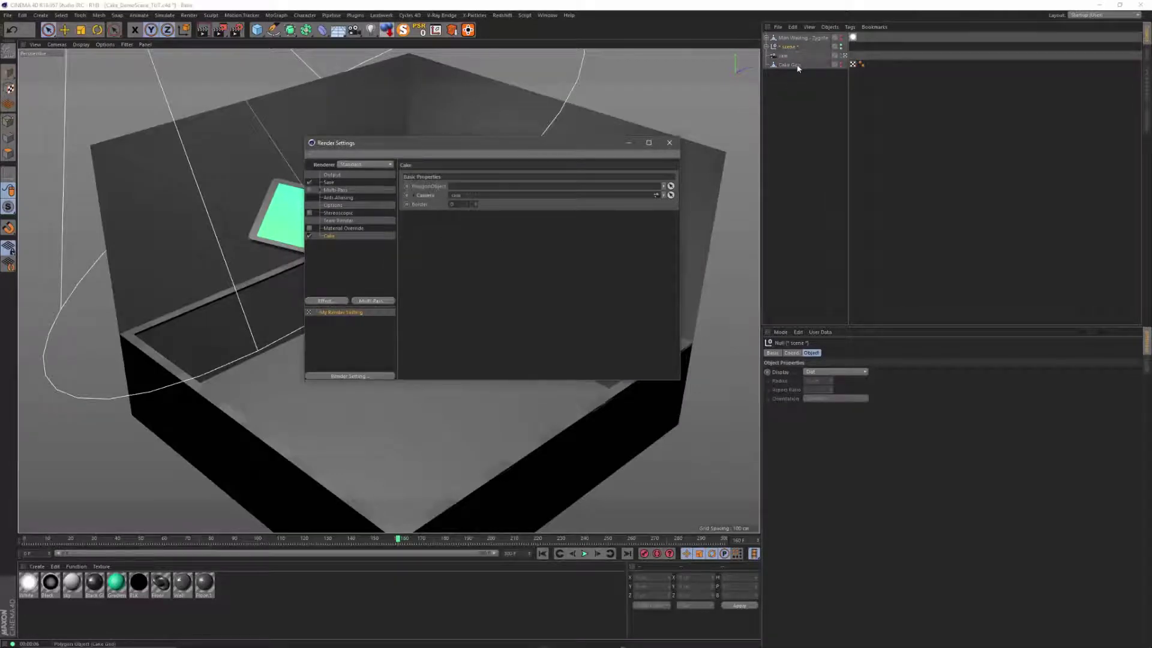
pyautogui.moveTo(796, 64); pyautogui.dragTo(511, 190)
pyautogui.moveTo(520, 148); pyautogui.dragTo(496, 159)
# Render to the Picture Viewer and bring up the Save options for the baked texture image.
pyautogui.click(223, 33)
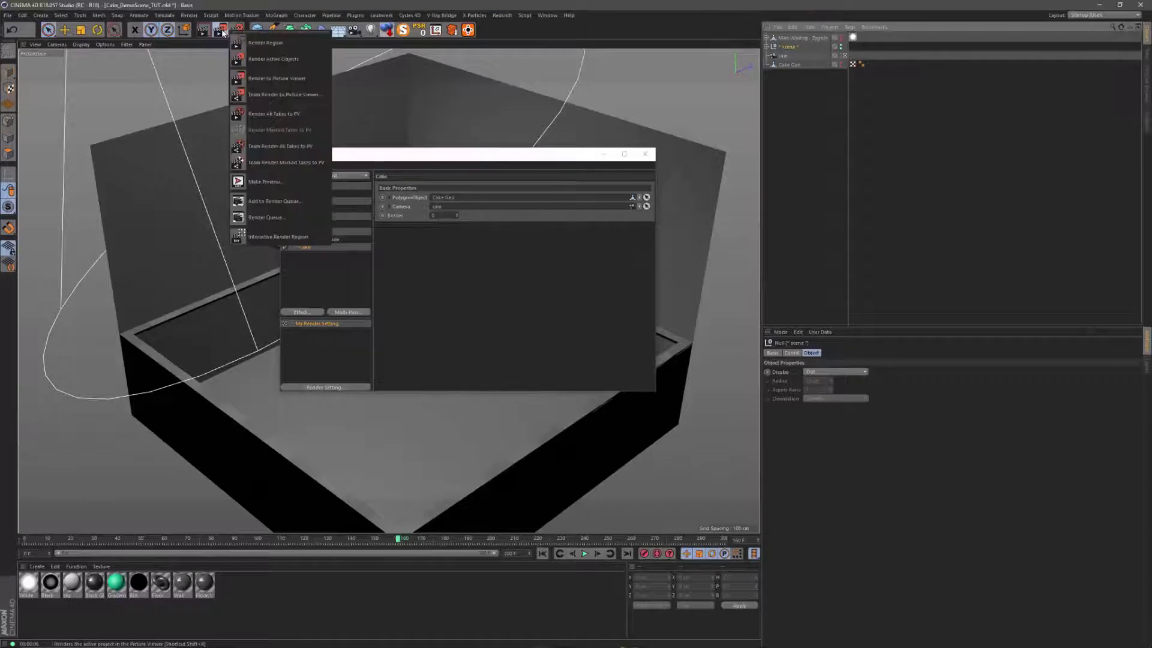
pyautogui.click(275, 78)
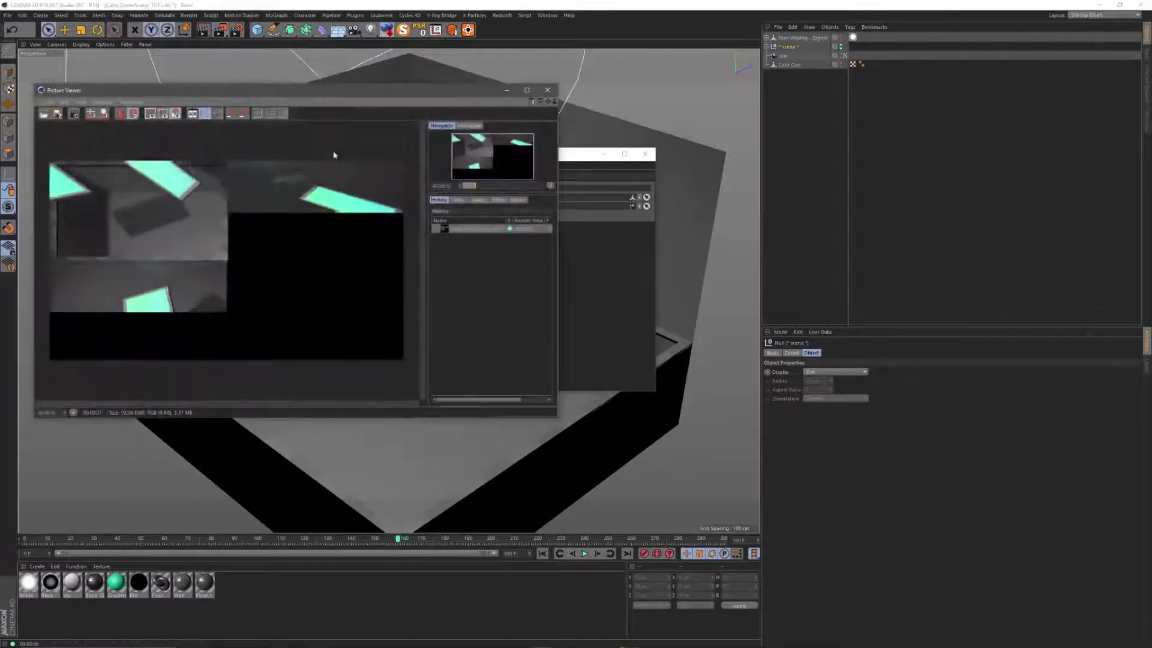
pyautogui.moveTo(292, 91); pyautogui.dragTo(606, 164)
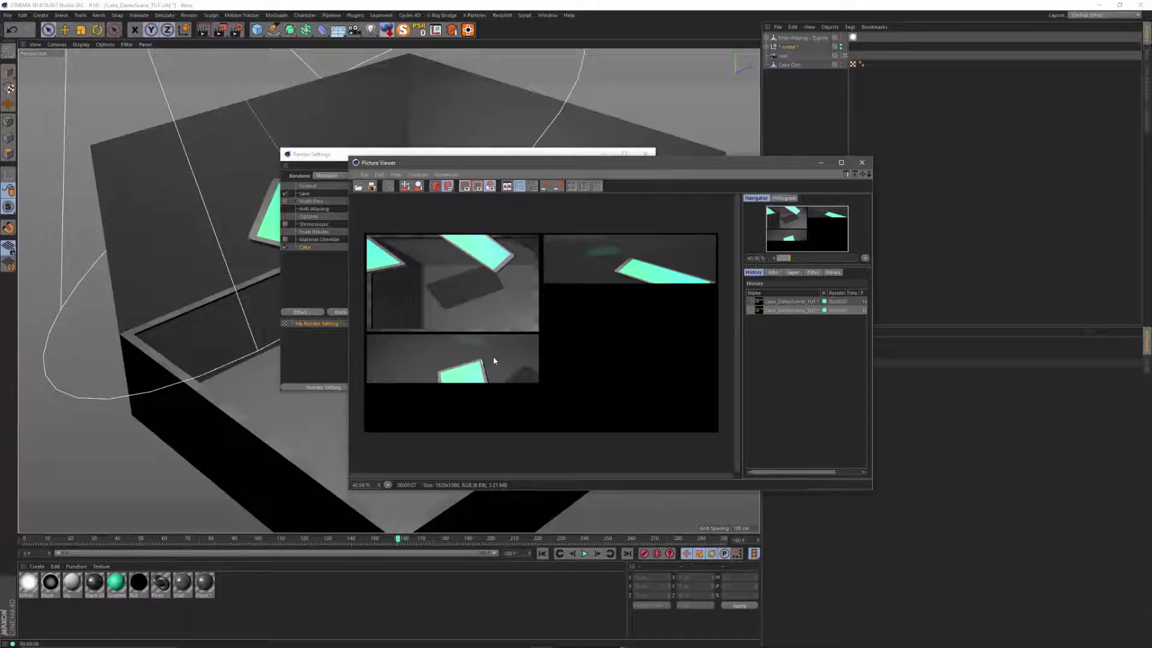
pyautogui.click(372, 186)
# Save the baked render as Cake_DemoScene_TUT.tif on the Desktop and dismiss the render window.
pyautogui.click(355, 266)
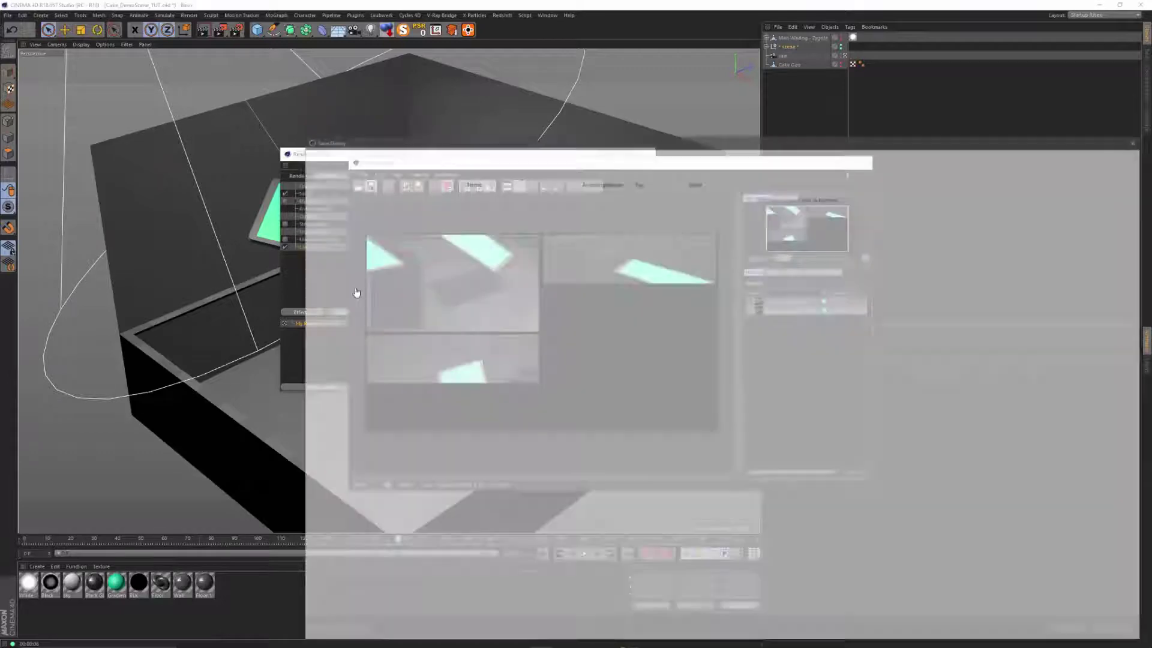
pyautogui.click(487, 298)
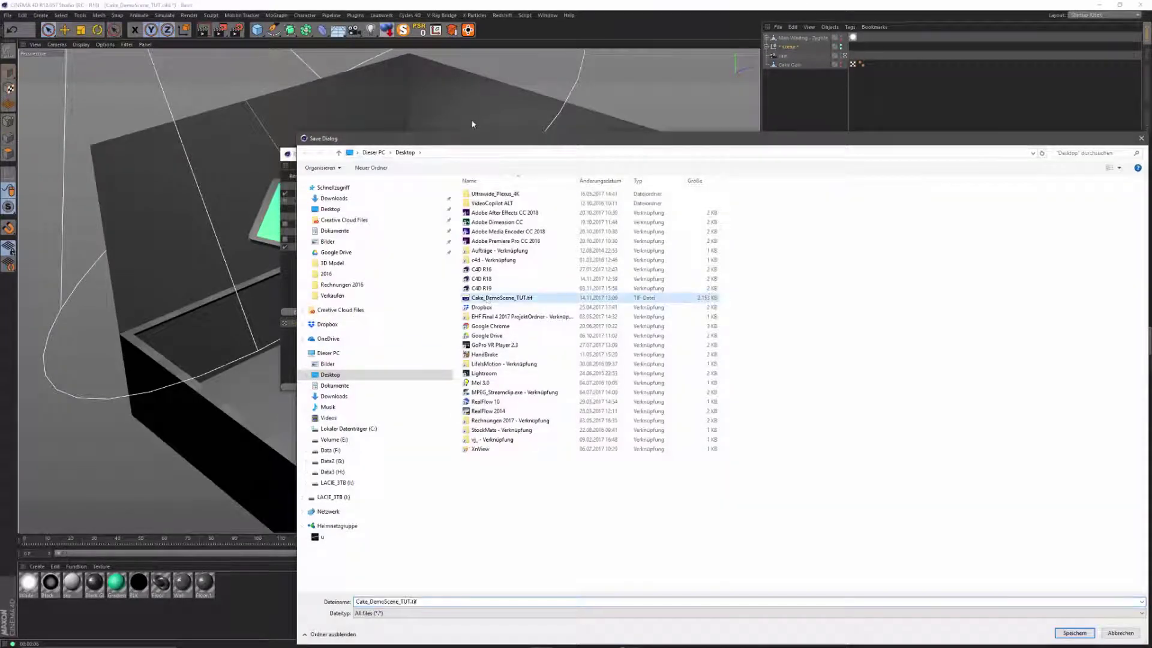
pyautogui.moveTo(476, 139); pyautogui.dragTo(450, 89)
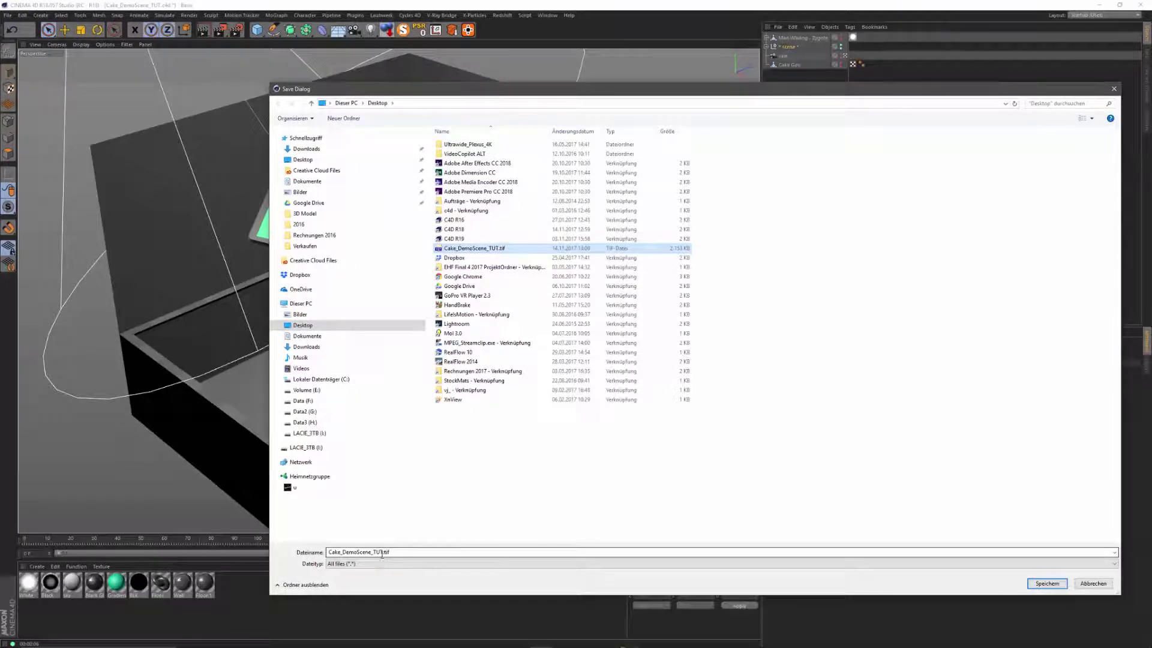
pyautogui.click(381, 553)
pyautogui.click(382, 553)
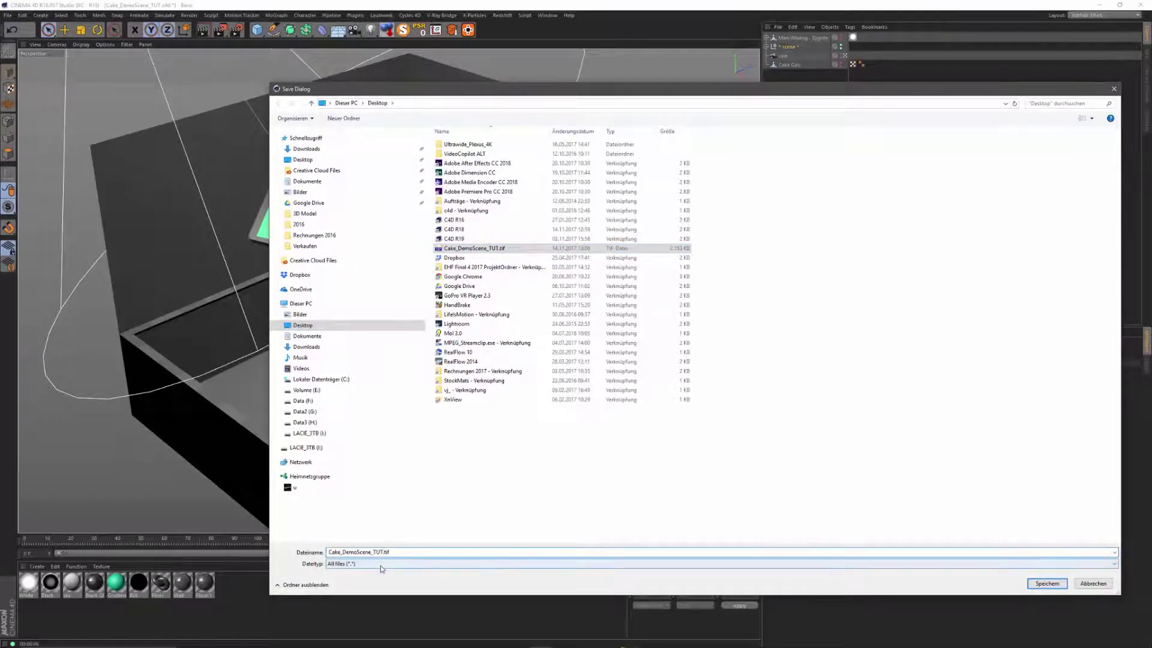
pyautogui.click(1047, 583)
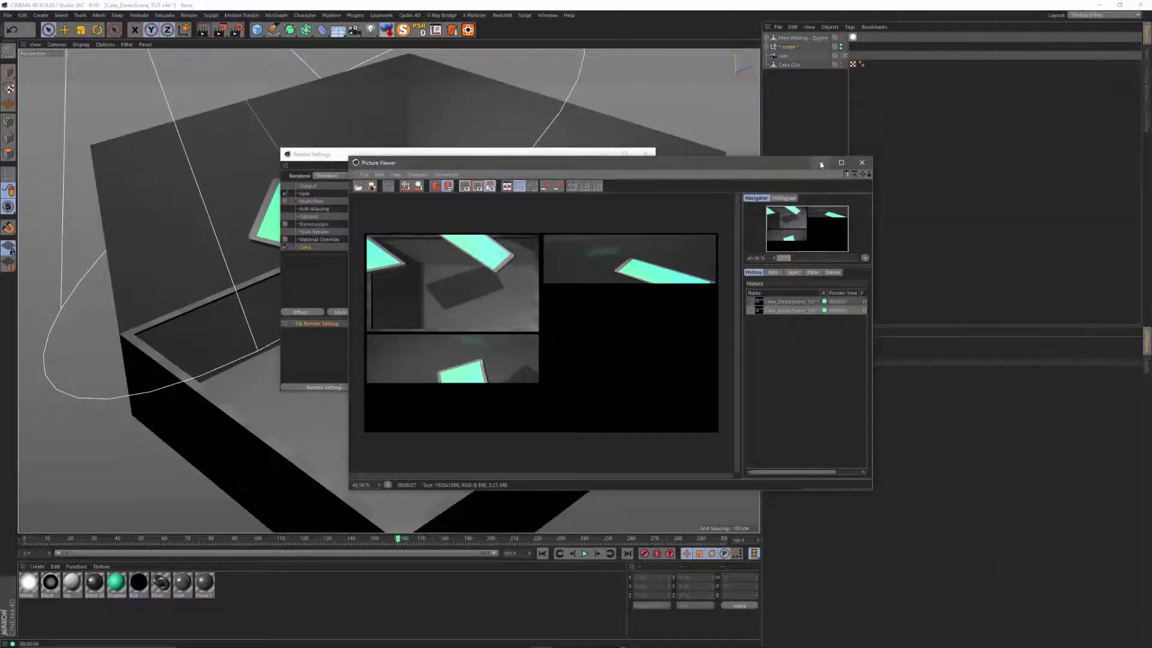
pyautogui.click(821, 164)
# Create a new material Mat with Color and Reflectance off and Luminance on.
pyautogui.click(646, 154)
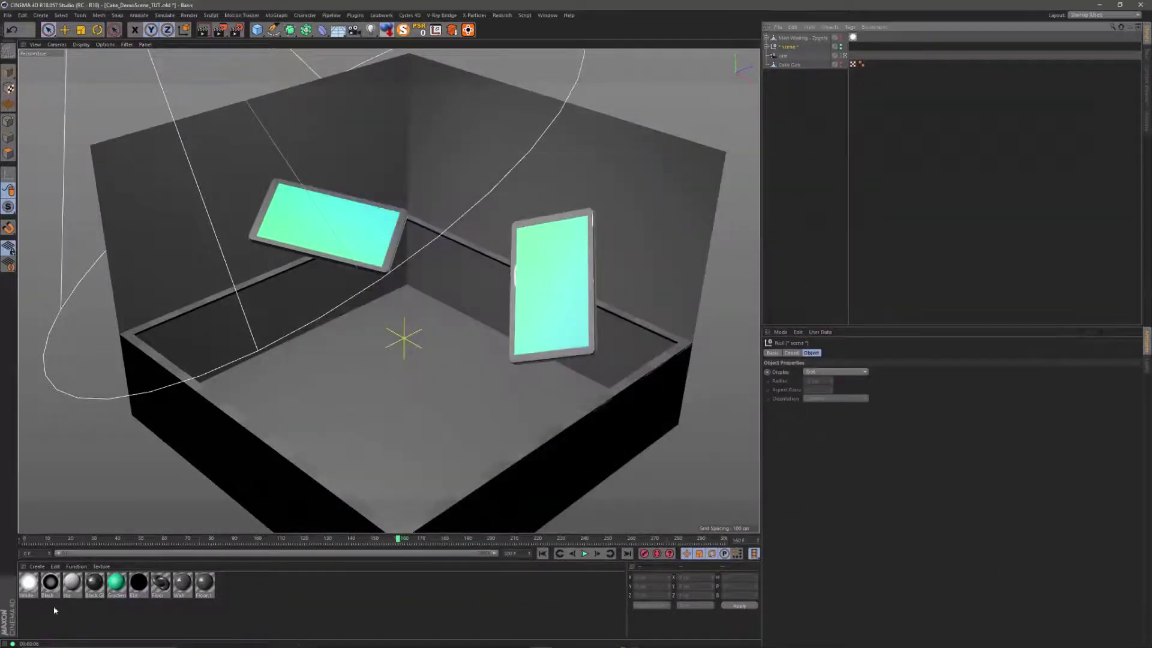
pyautogui.doubleClick(252, 618)
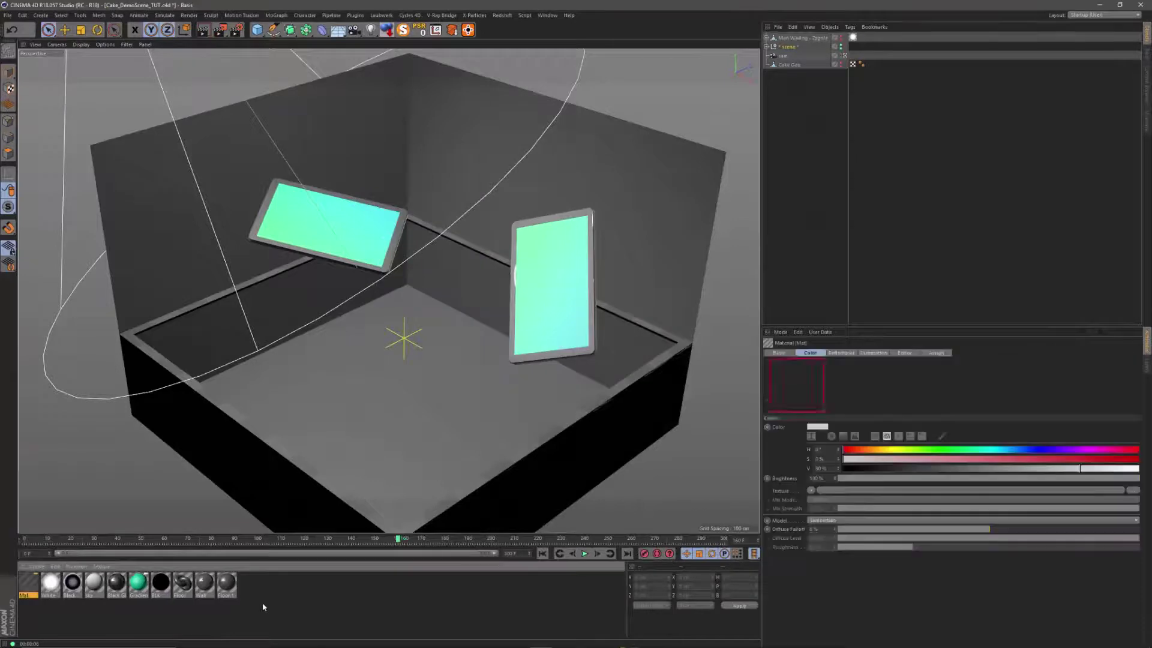
pyautogui.doubleClick(31, 581)
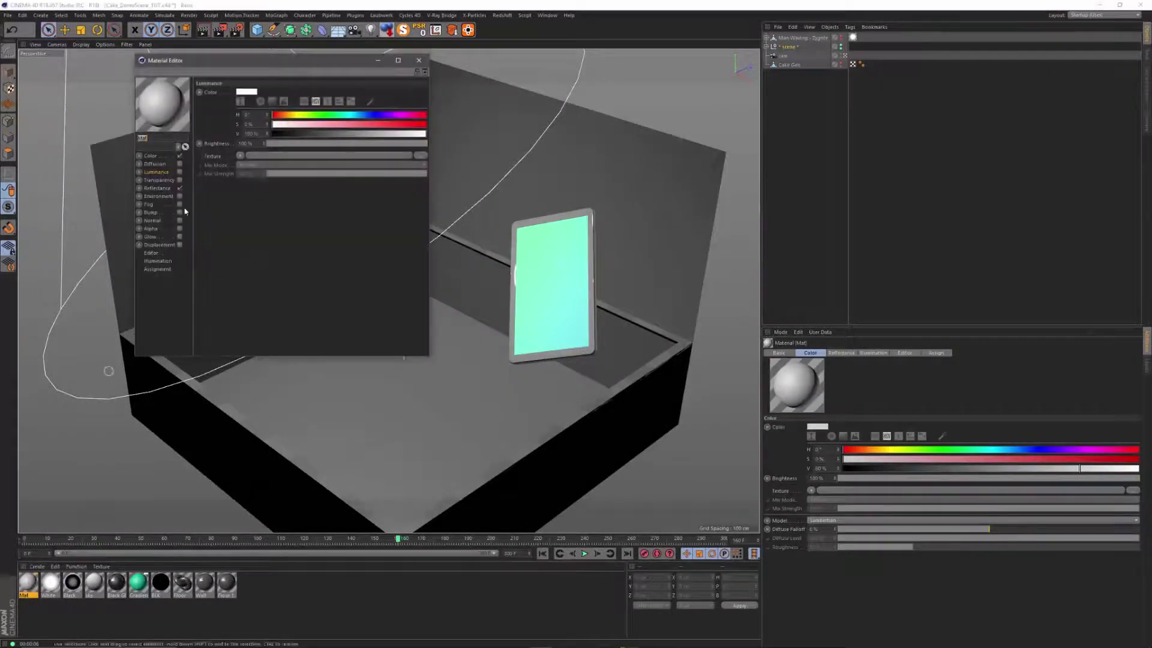
pyautogui.moveTo(271, 58); pyautogui.dragTo(415, 118)
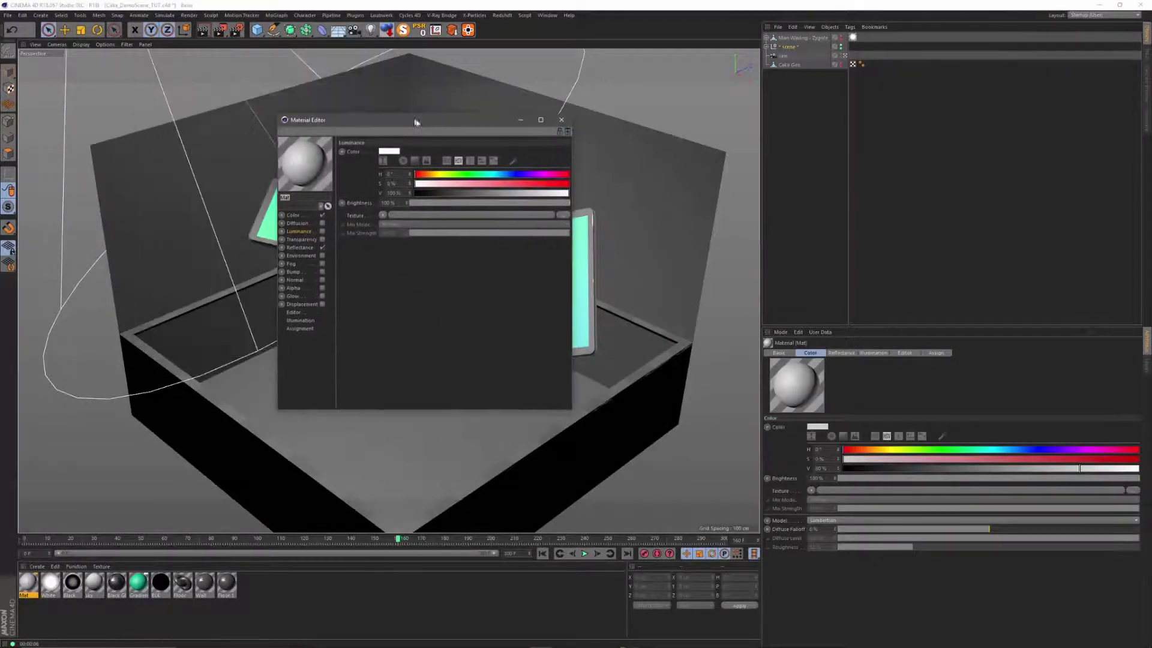
pyautogui.click(323, 248)
pyautogui.click(324, 215)
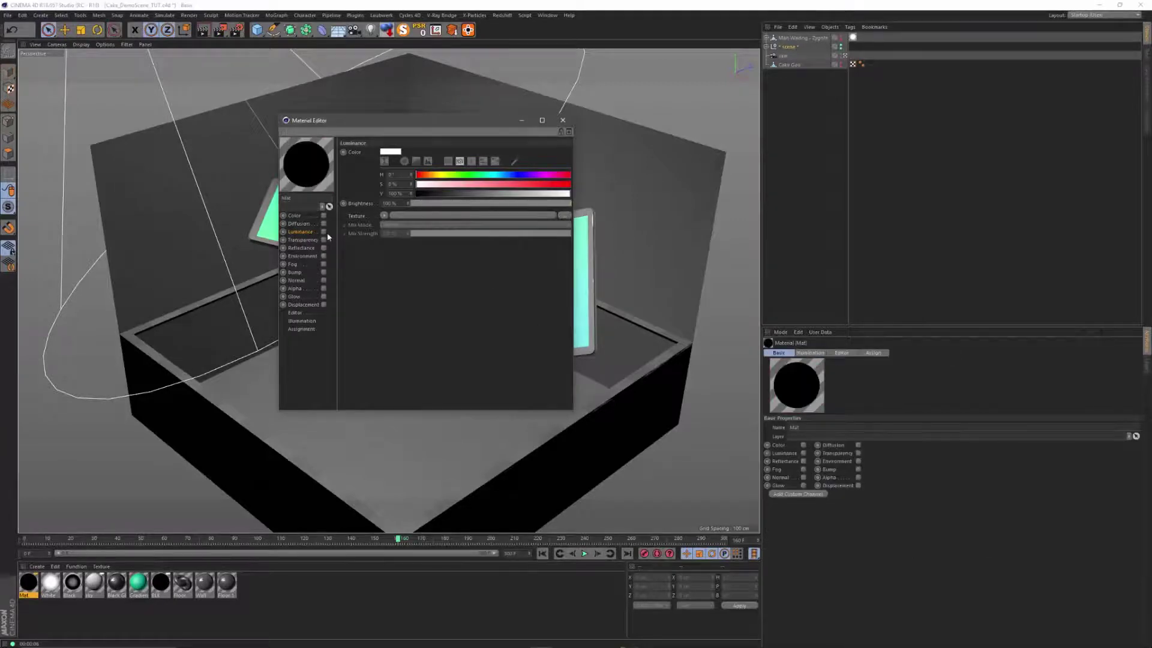
pyautogui.click(323, 232)
# Load Cake_DemoScene_TUT1.tif as Mat's luminance texture.
pyautogui.click(564, 215)
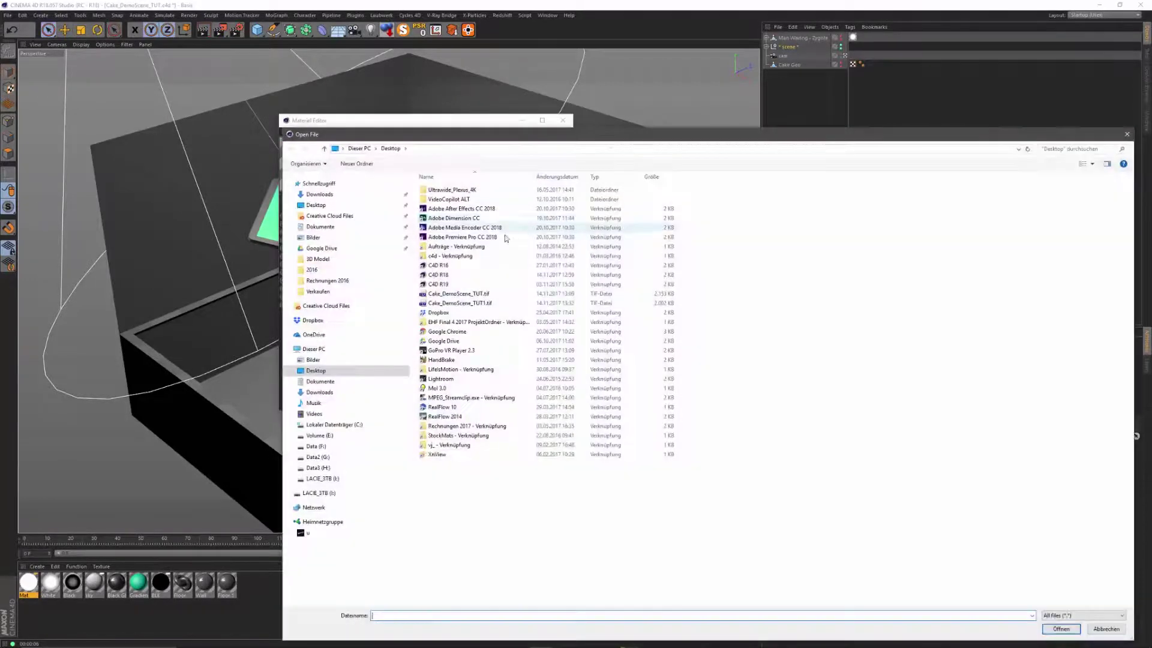
pyautogui.click(473, 303)
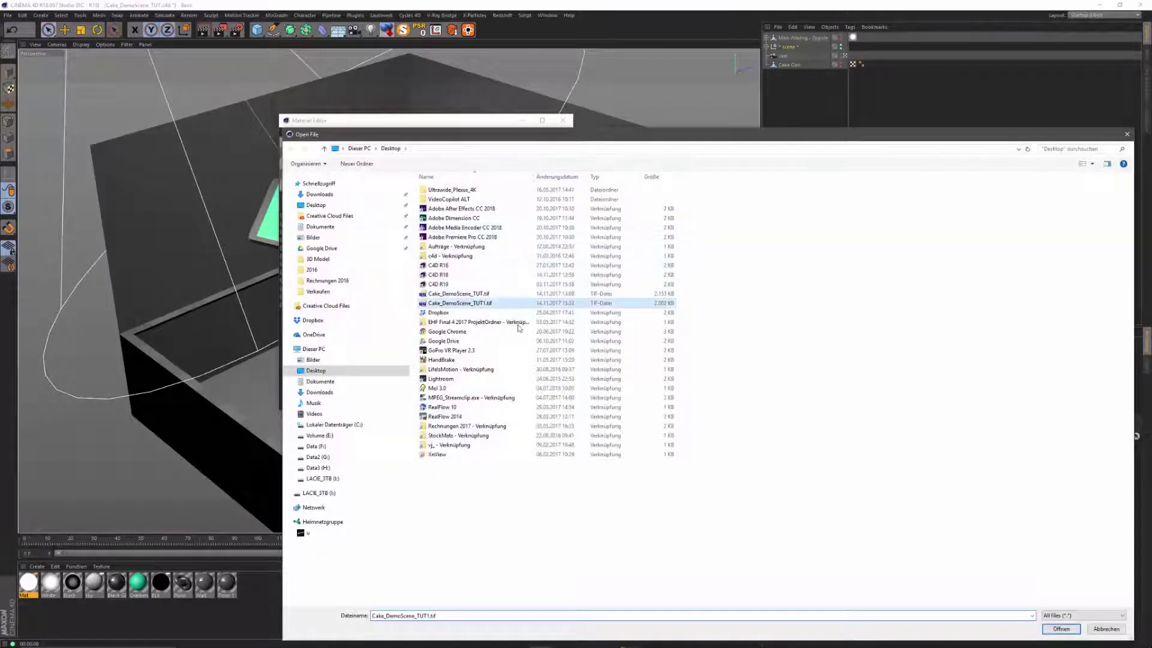
pyautogui.click(1060, 628)
pyautogui.click(580, 360)
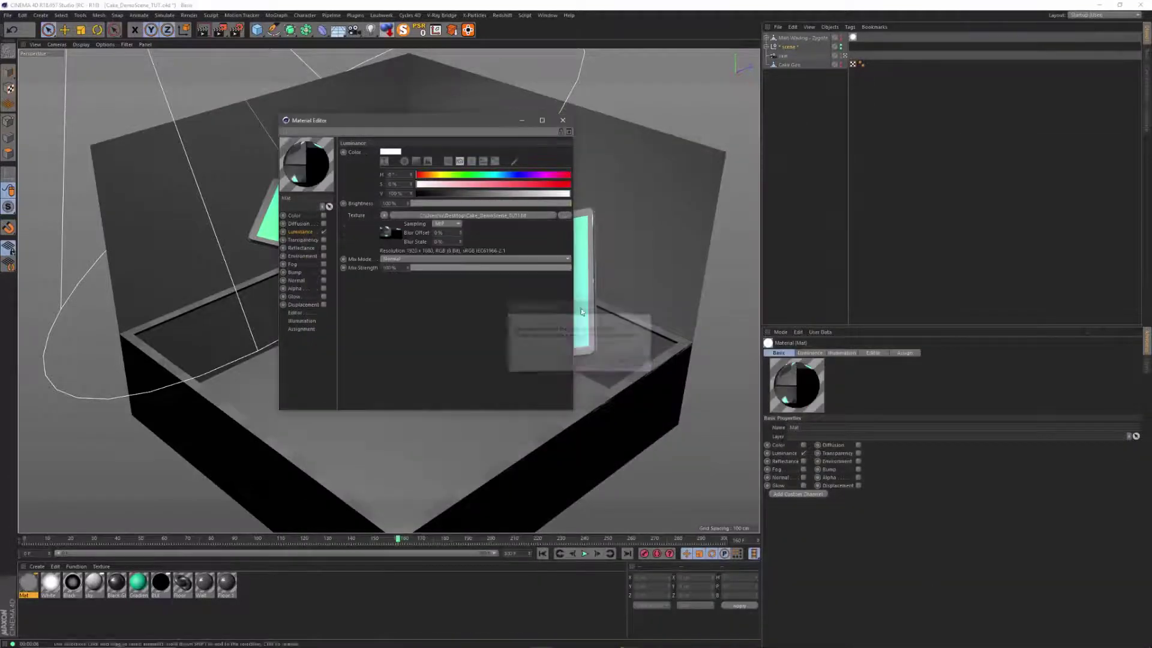
pyautogui.click(562, 120)
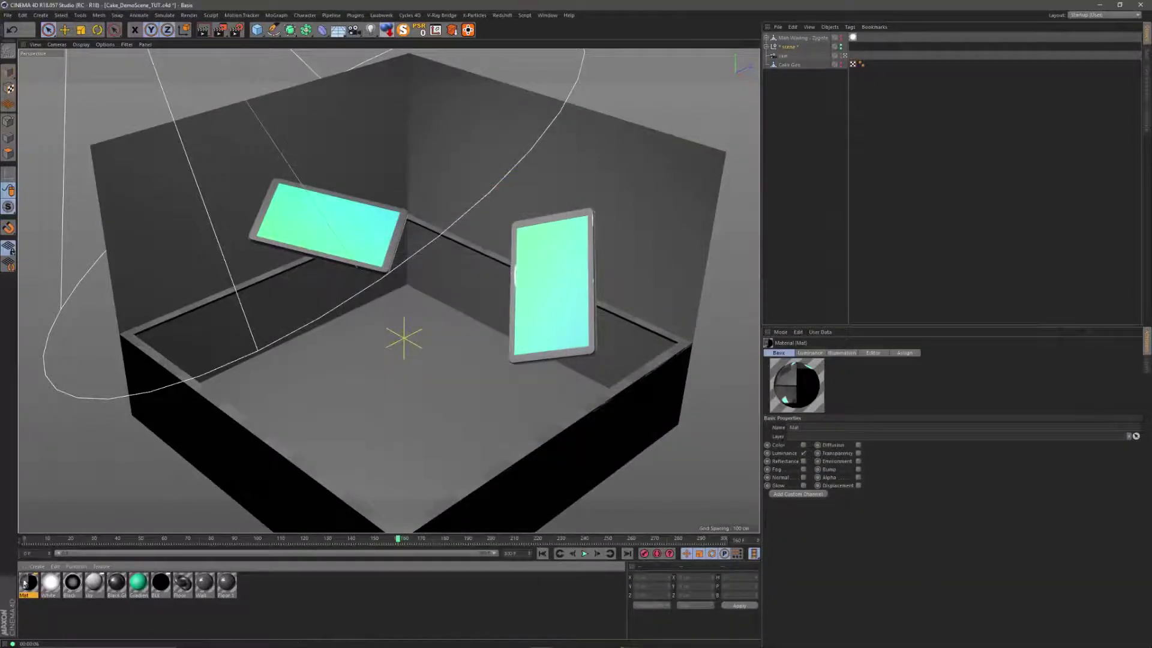
# Apply Mat to Cake Geo and hide the original scene in the viewport.
pyautogui.moveTo(24, 583); pyautogui.dragTo(795, 66)
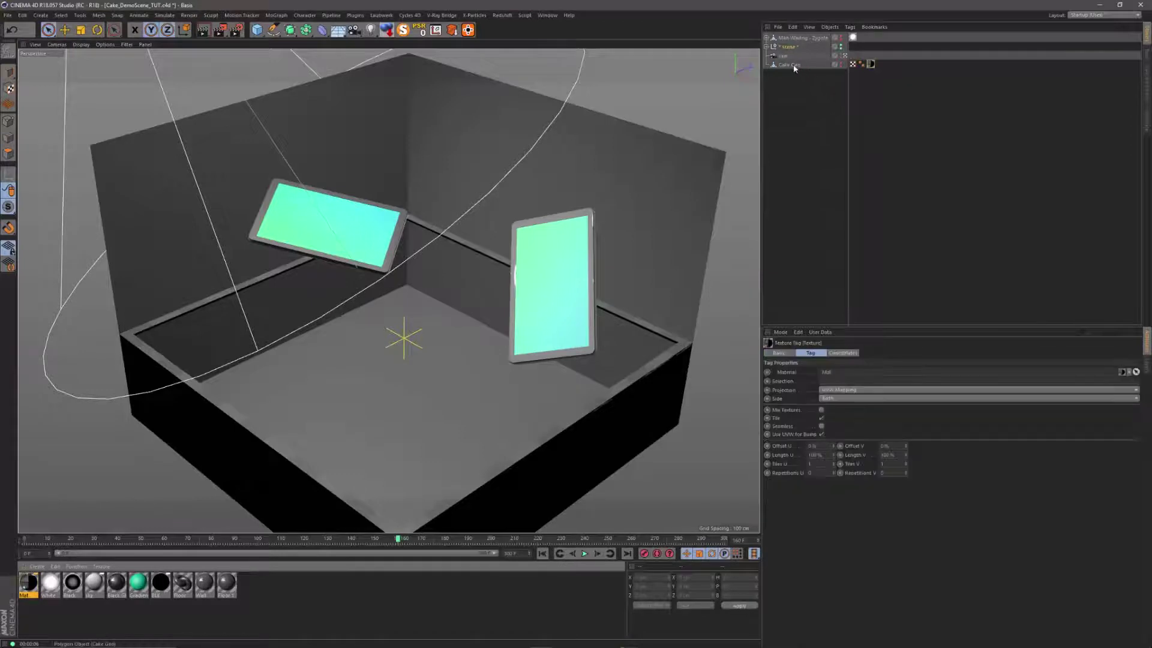
pyautogui.click(840, 47)
pyautogui.click(840, 46)
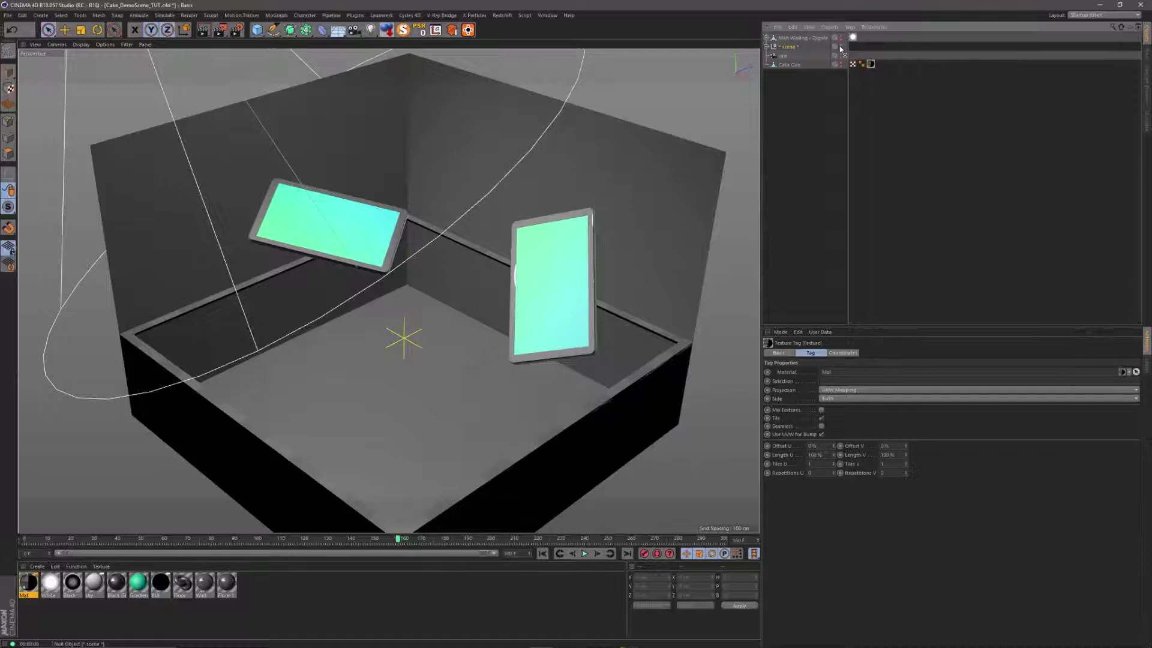
pyautogui.click(840, 47)
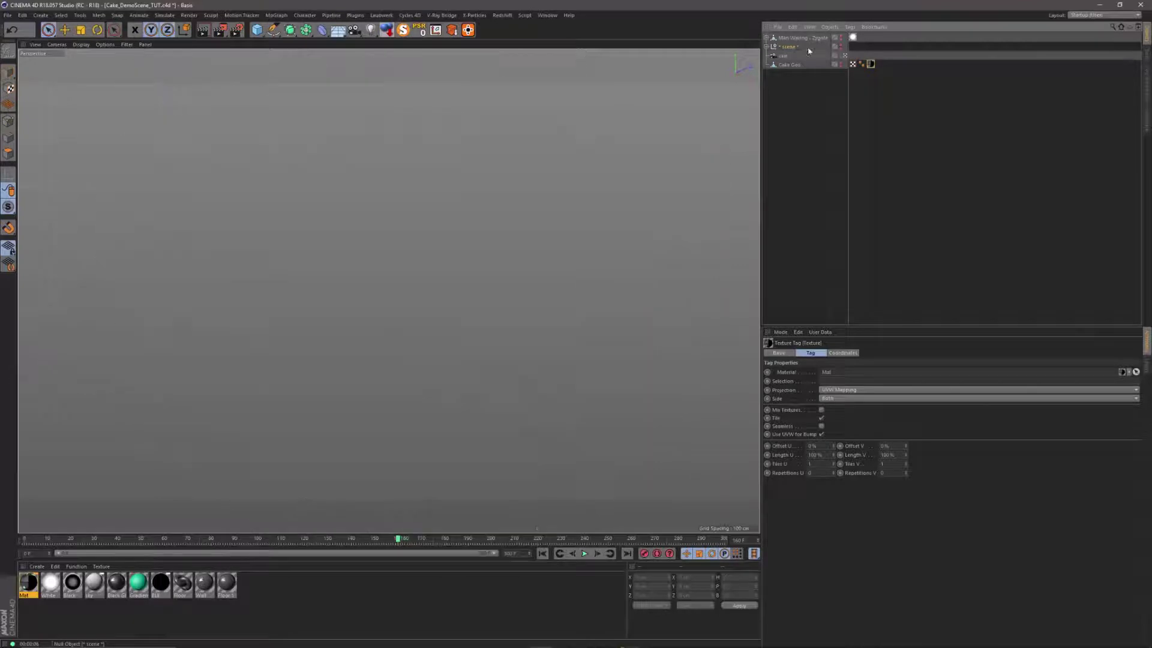
# Show and select Cake Geo, then render the current view.
pyautogui.click(840, 65)
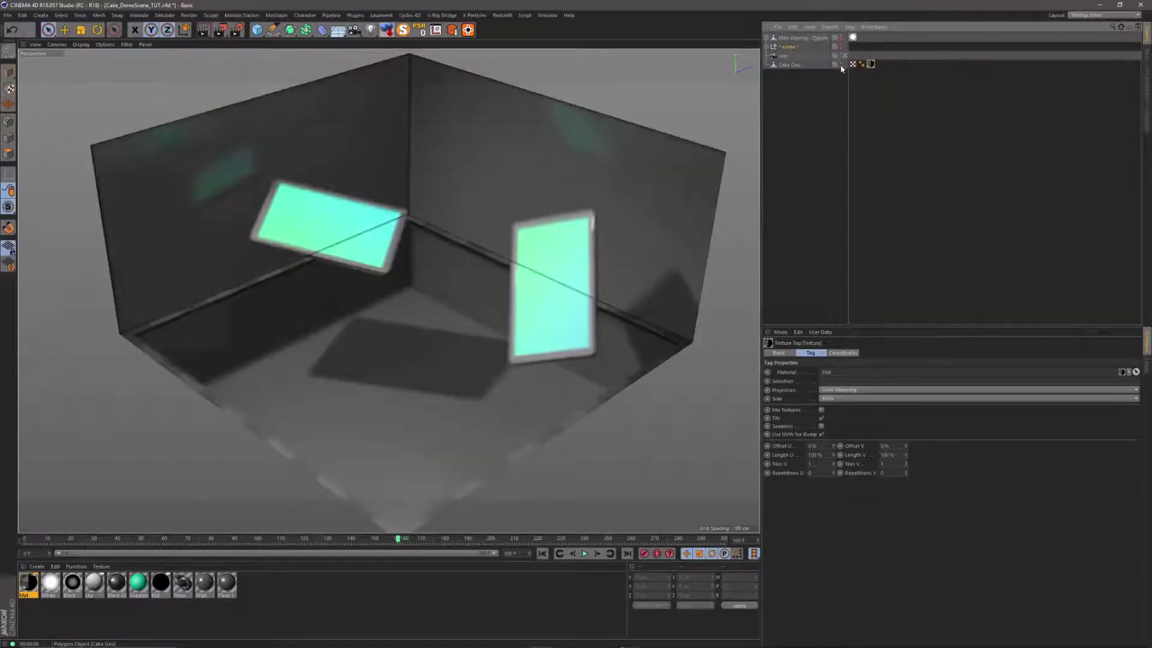
pyautogui.click(791, 65)
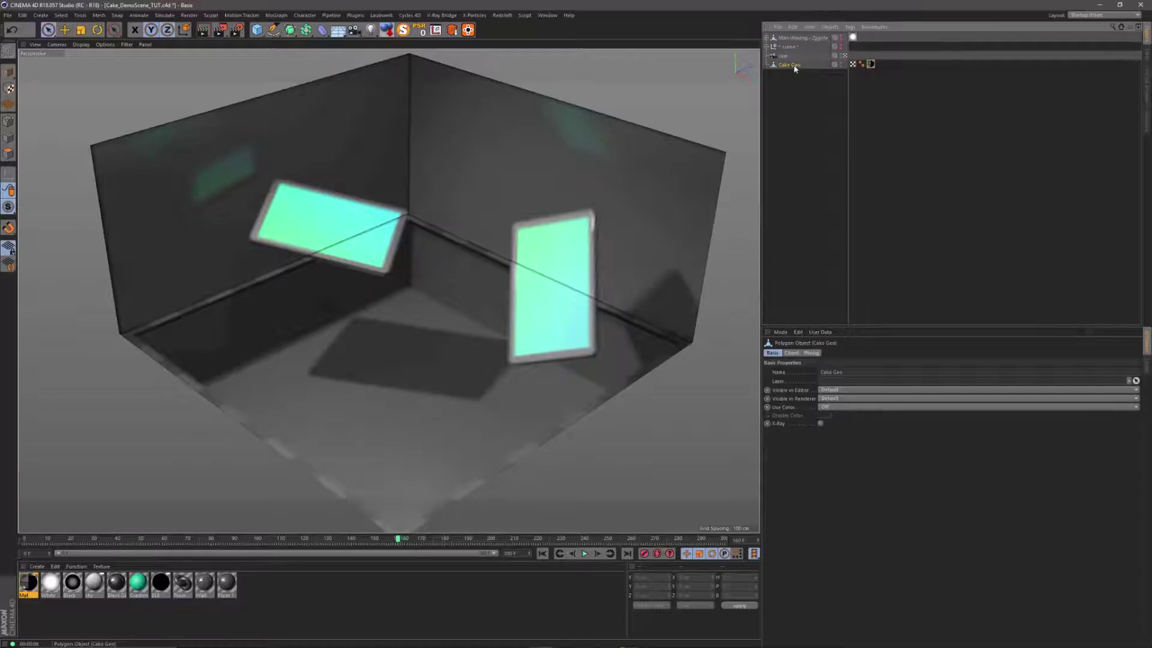
pyautogui.click(204, 30)
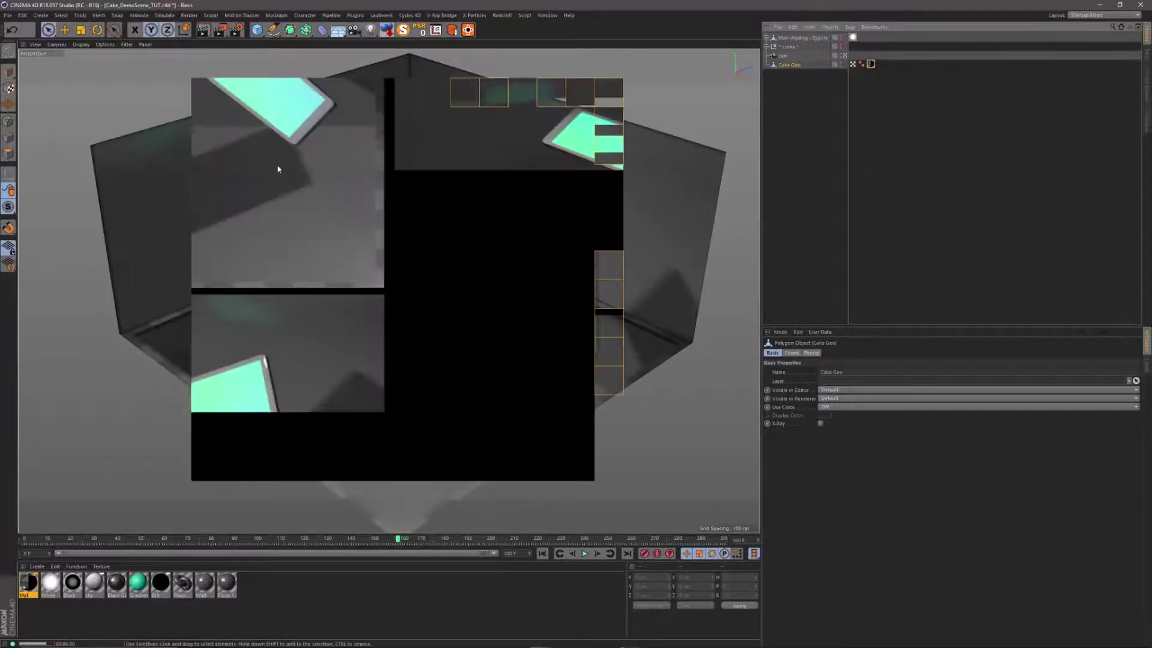
# Open Render Settings beside the viewport and switch to a single Perspective view.
pyautogui.click(237, 30)
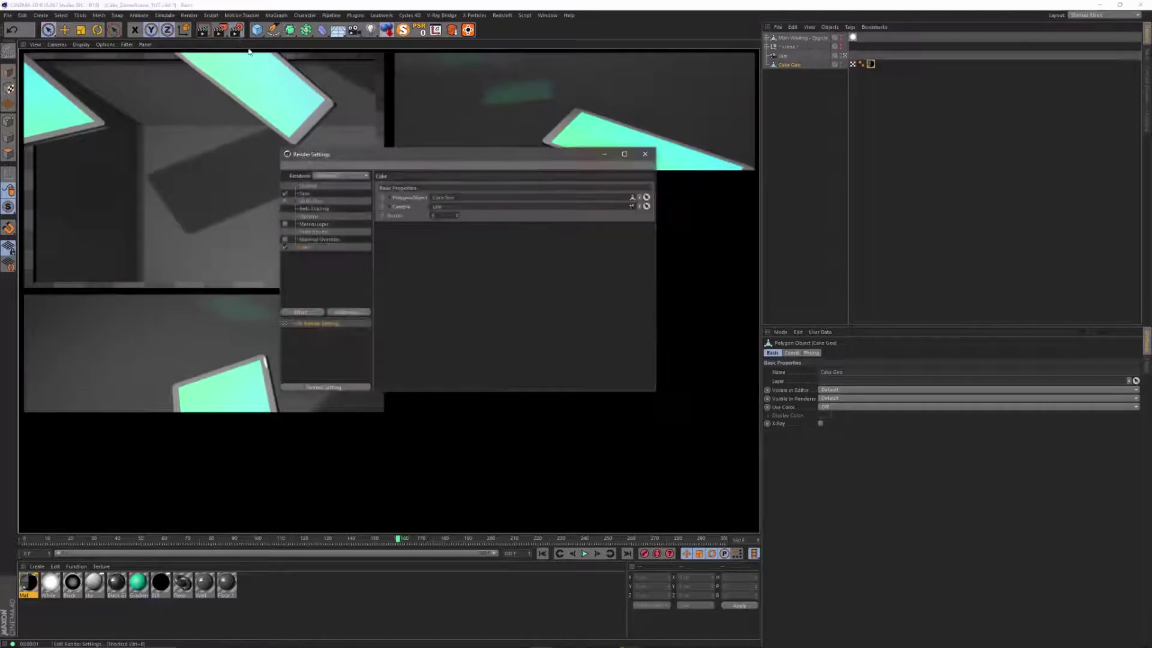
pyautogui.moveTo(347, 157); pyautogui.dragTo(594, 185)
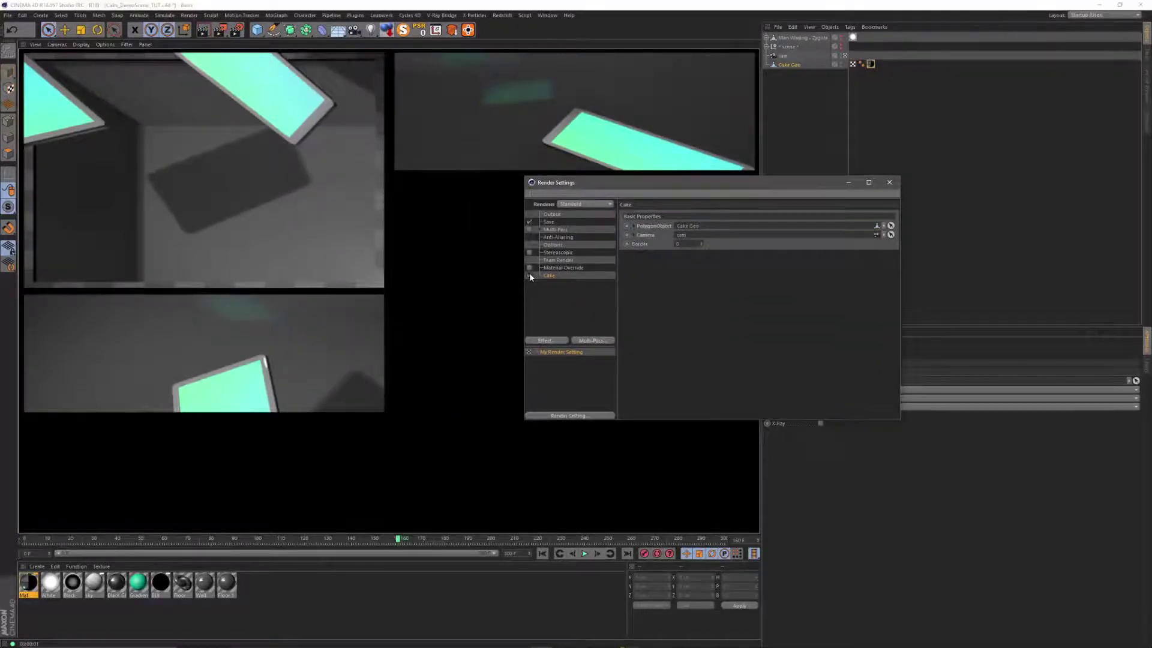
pyautogui.press('F1')
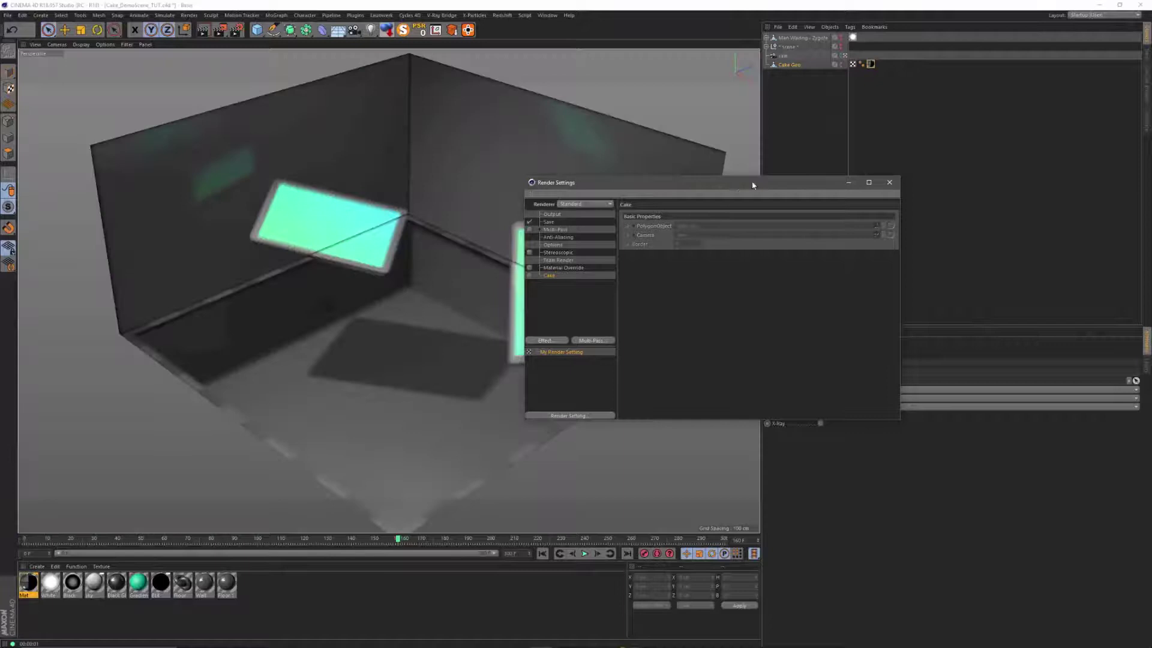
pyautogui.moveTo(753, 184); pyautogui.dragTo(971, 170)
# Render the textured Cake Geo in the perspective view, revealing black gaps along its edges.
pyautogui.click(204, 30)
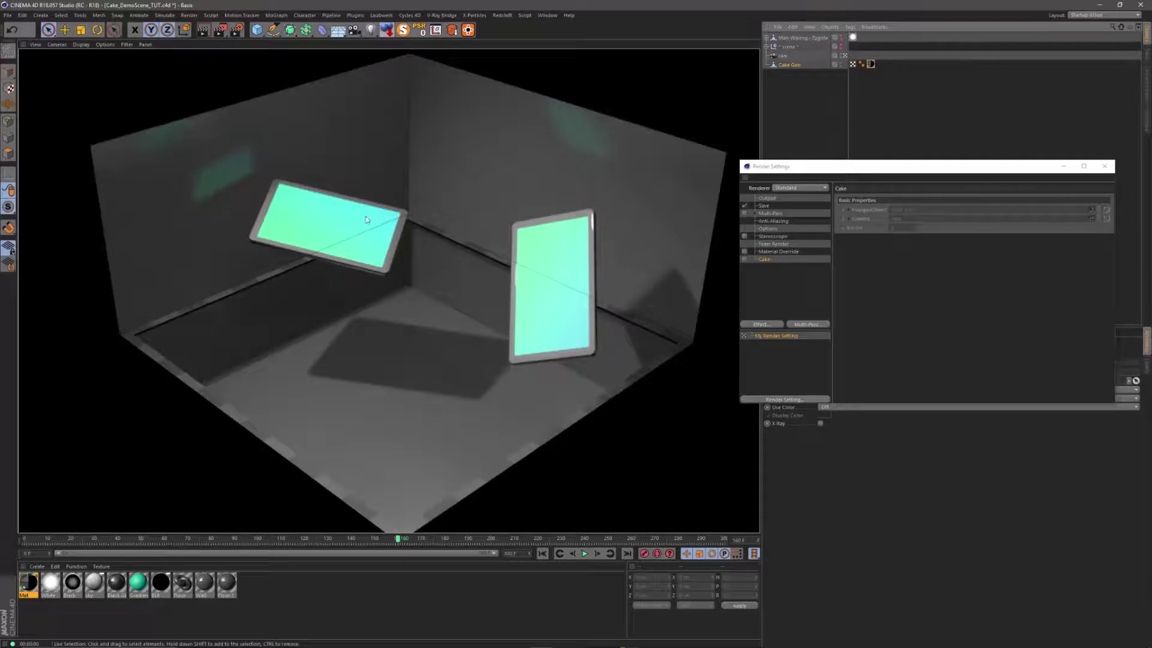
pyautogui.moveTo(828, 168); pyautogui.dragTo(430, 172)
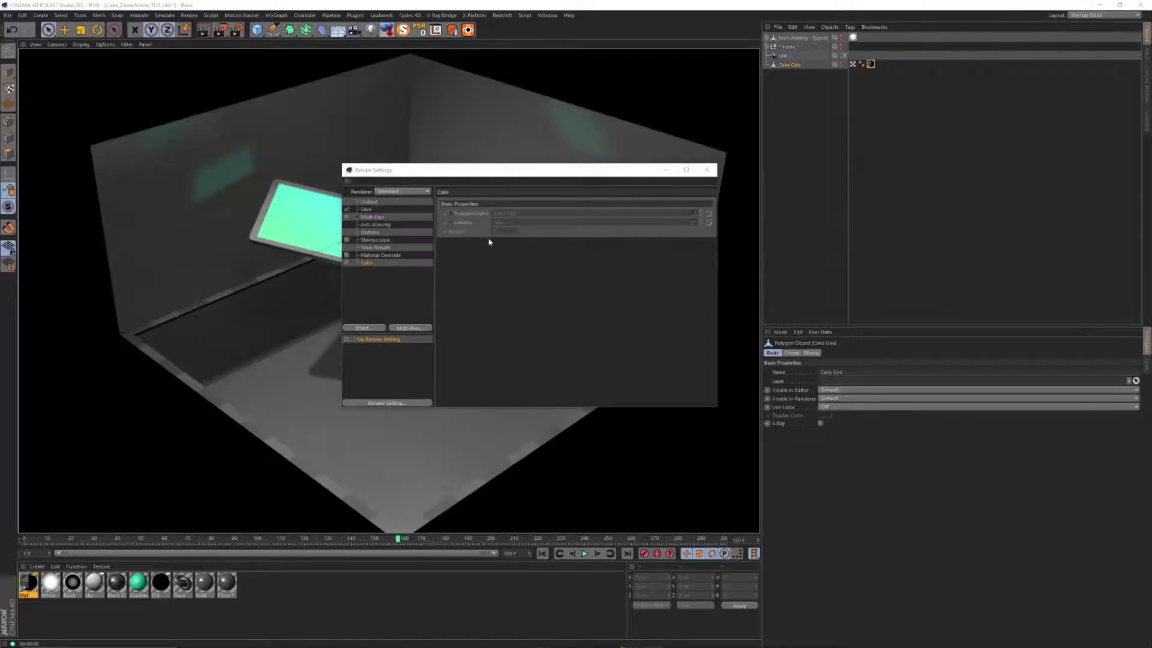
# Re-enable the Cake effect, raise its Border value, and close Render Settings.
pyautogui.click(520, 175)
pyautogui.moveTo(519, 174); pyautogui.dragTo(516, 175)
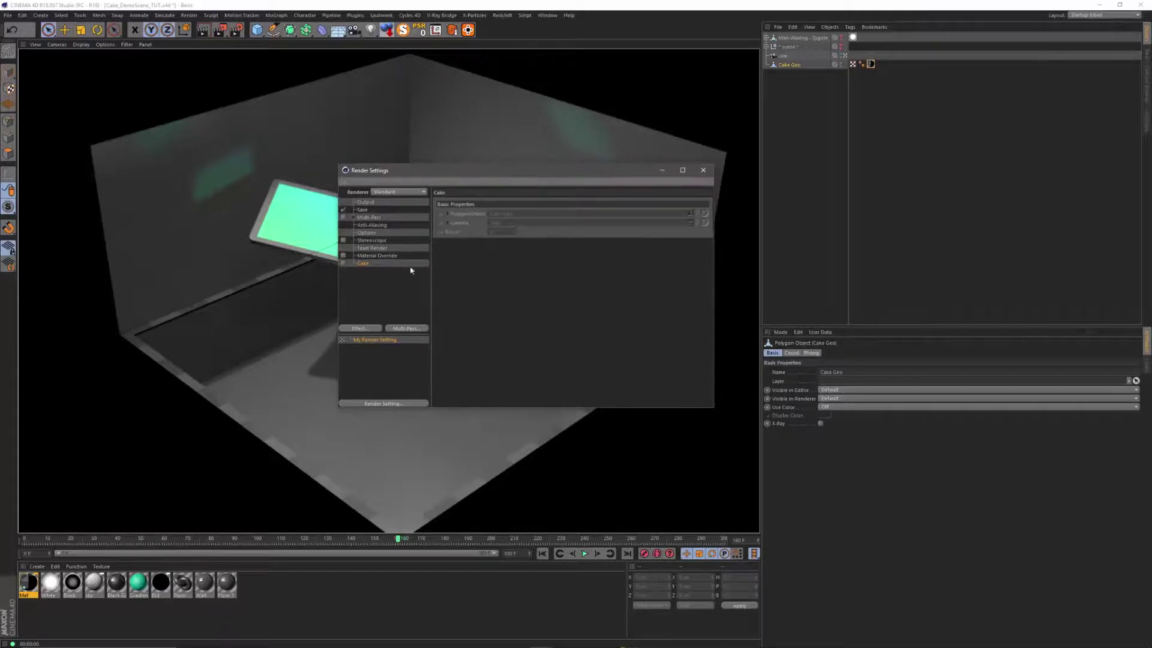
pyautogui.click(343, 264)
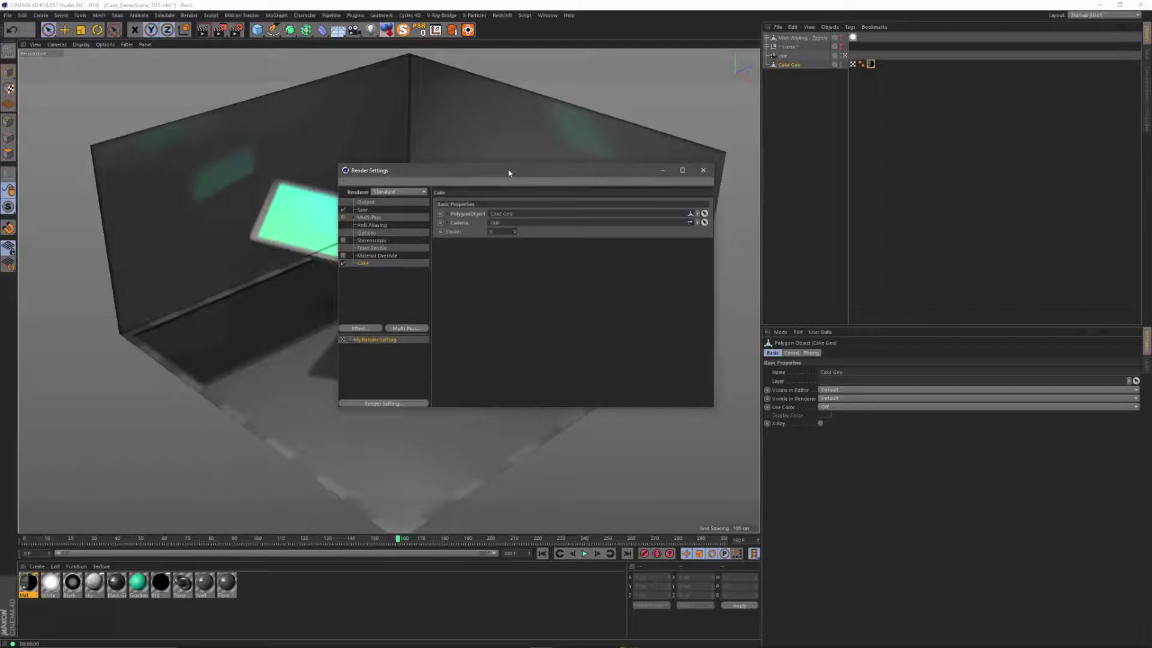
pyautogui.click(491, 231)
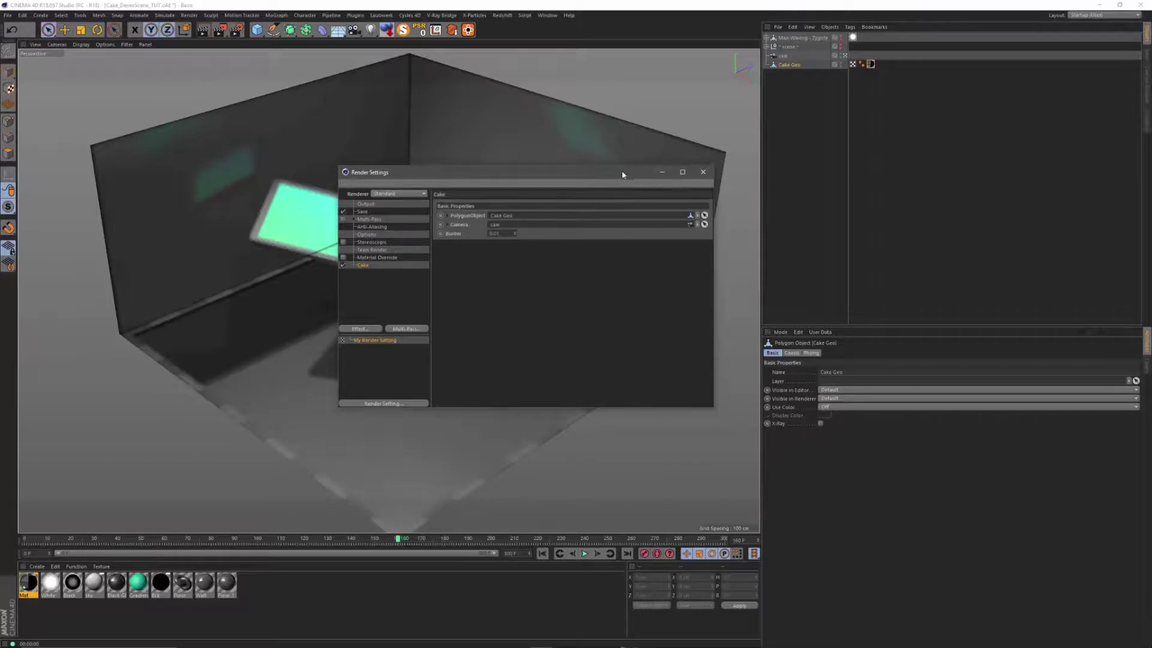
pyautogui.click(703, 170)
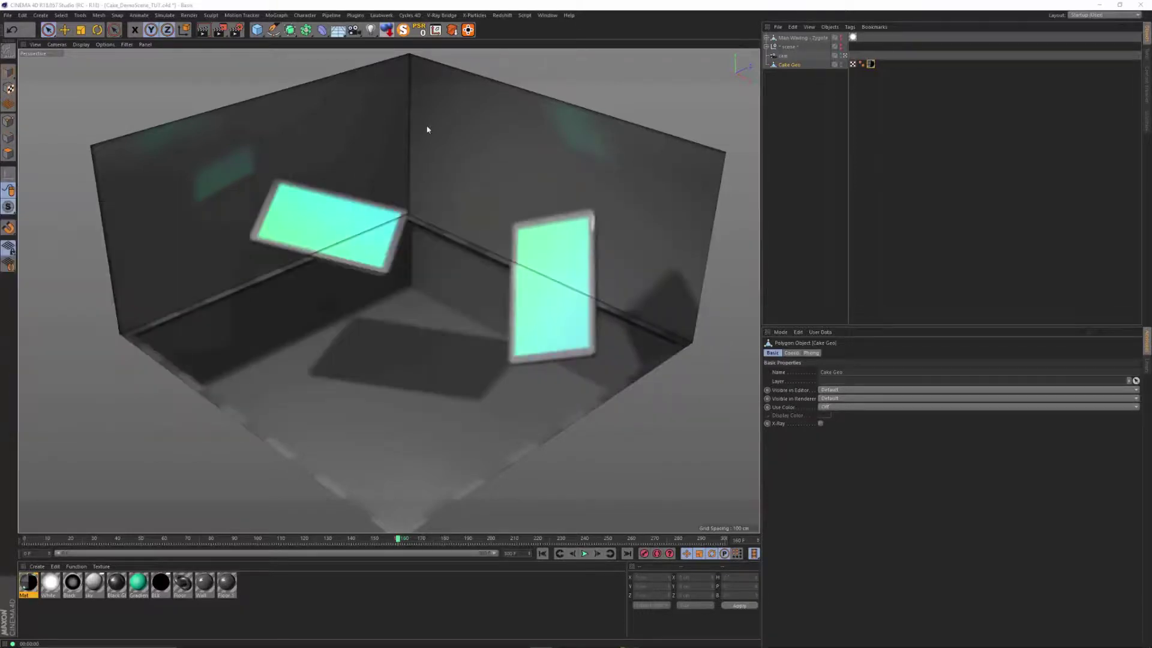
# Hide Cake Geo, delete its Mat texture tag, and delete the Mat material.
pyautogui.click(835, 66)
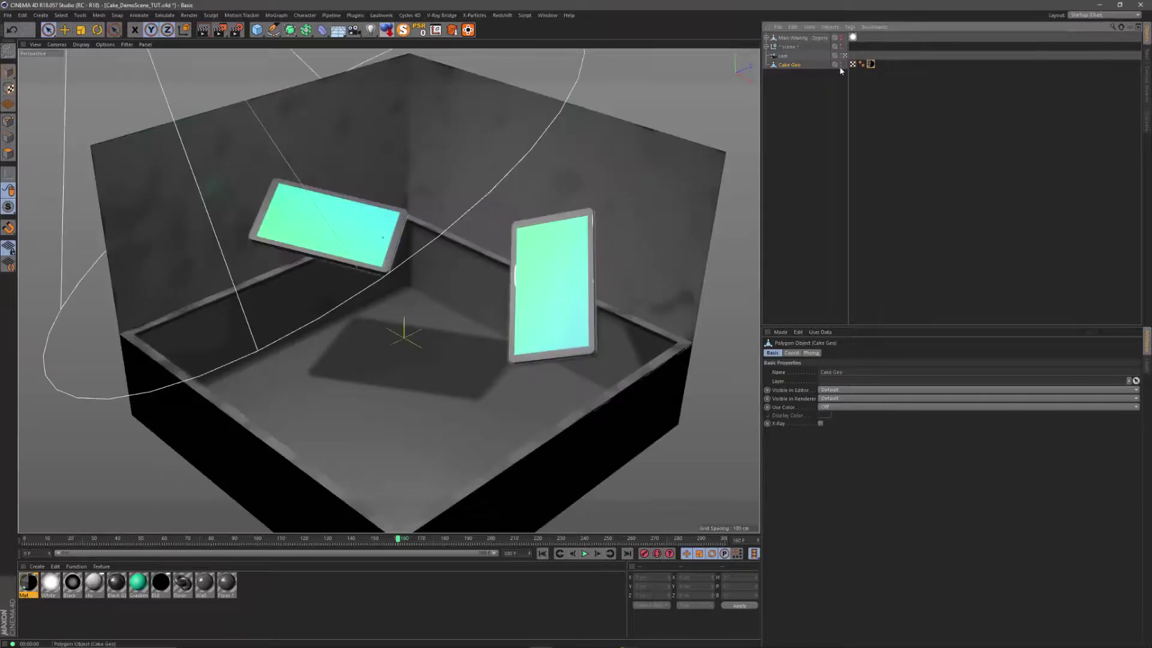
pyautogui.keyDown('ctrl'); pyautogui.click(840, 65); pyautogui.keyUp('ctrl')
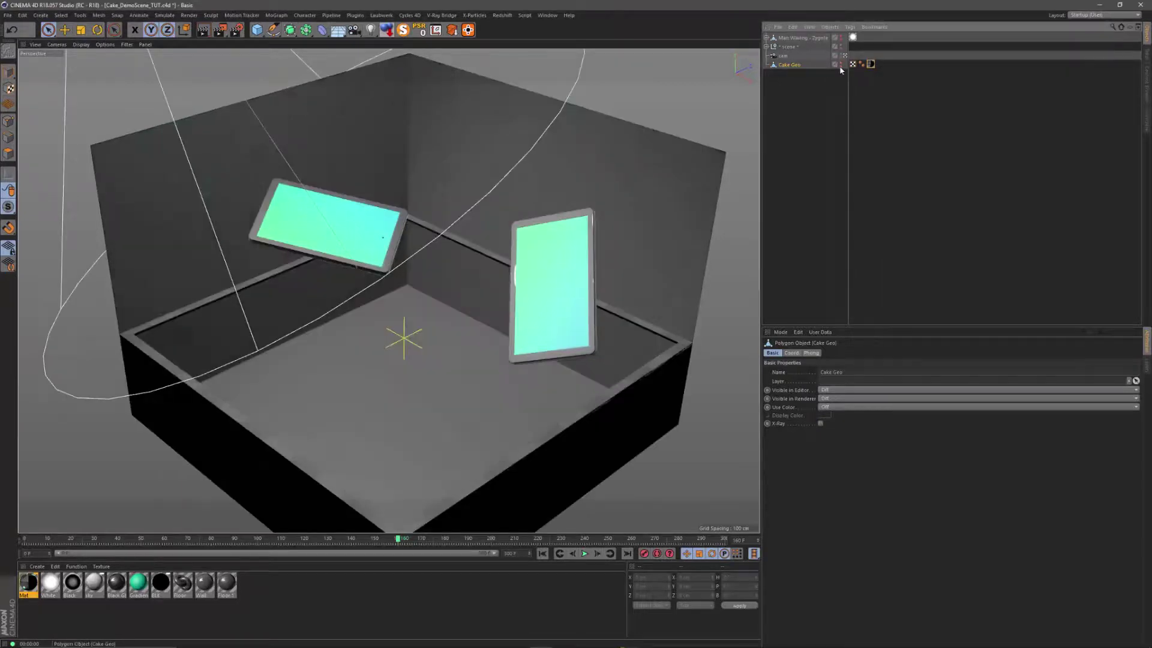
pyautogui.click(870, 64)
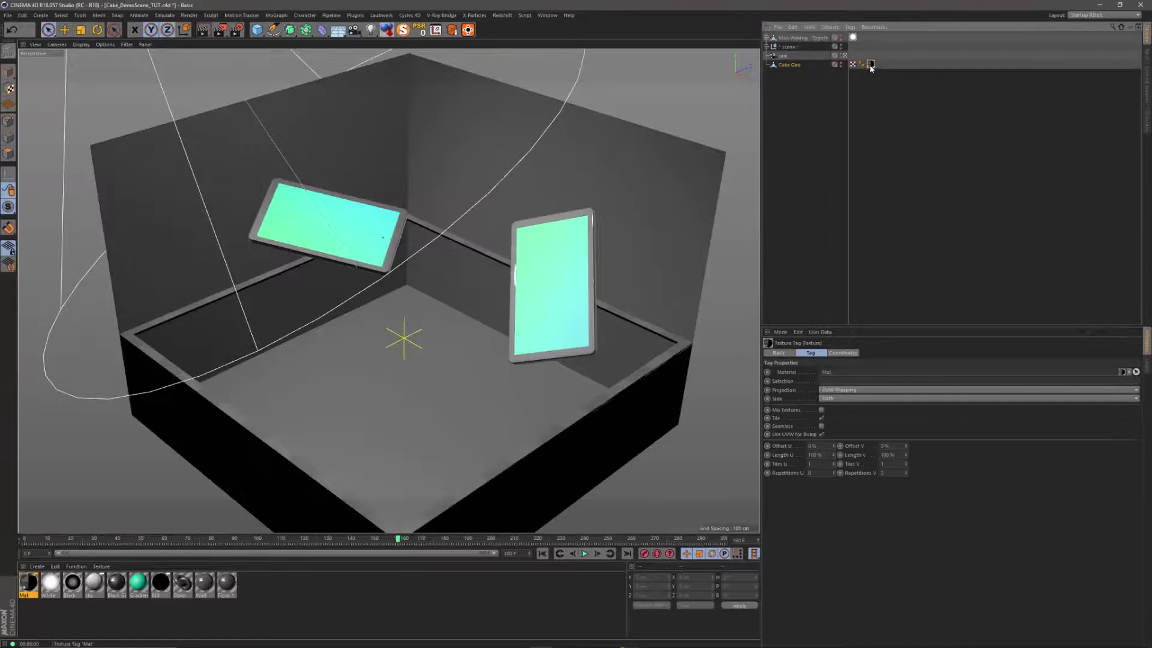
pyautogui.press('Delete')
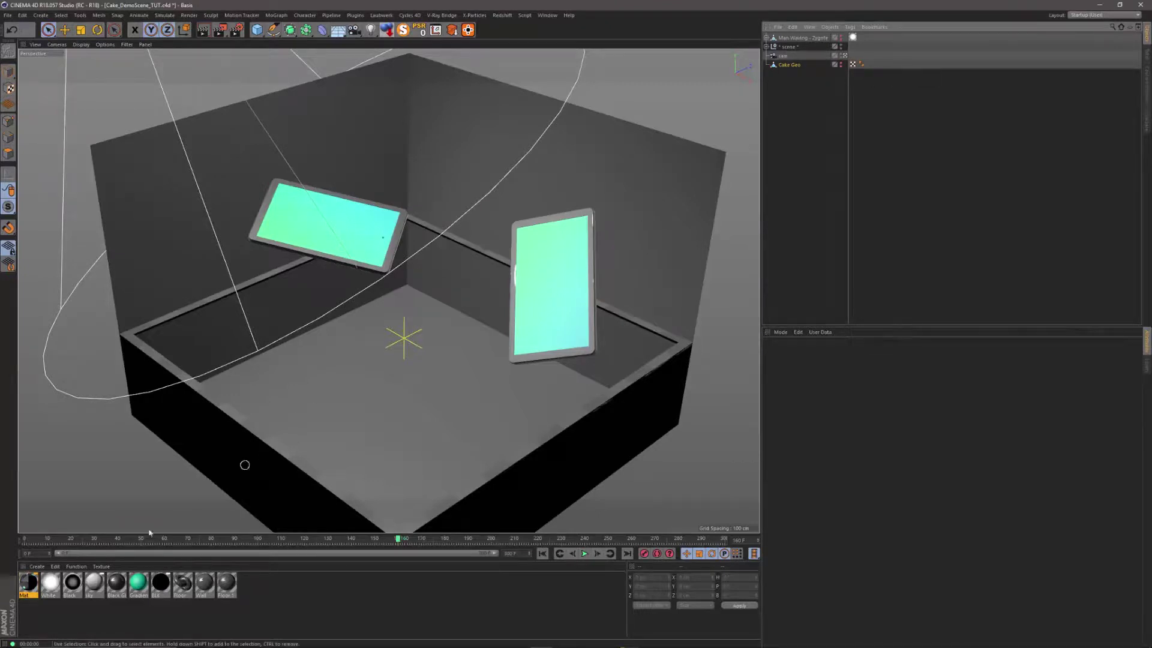
pyautogui.click(28, 585)
pyautogui.press('Delete')
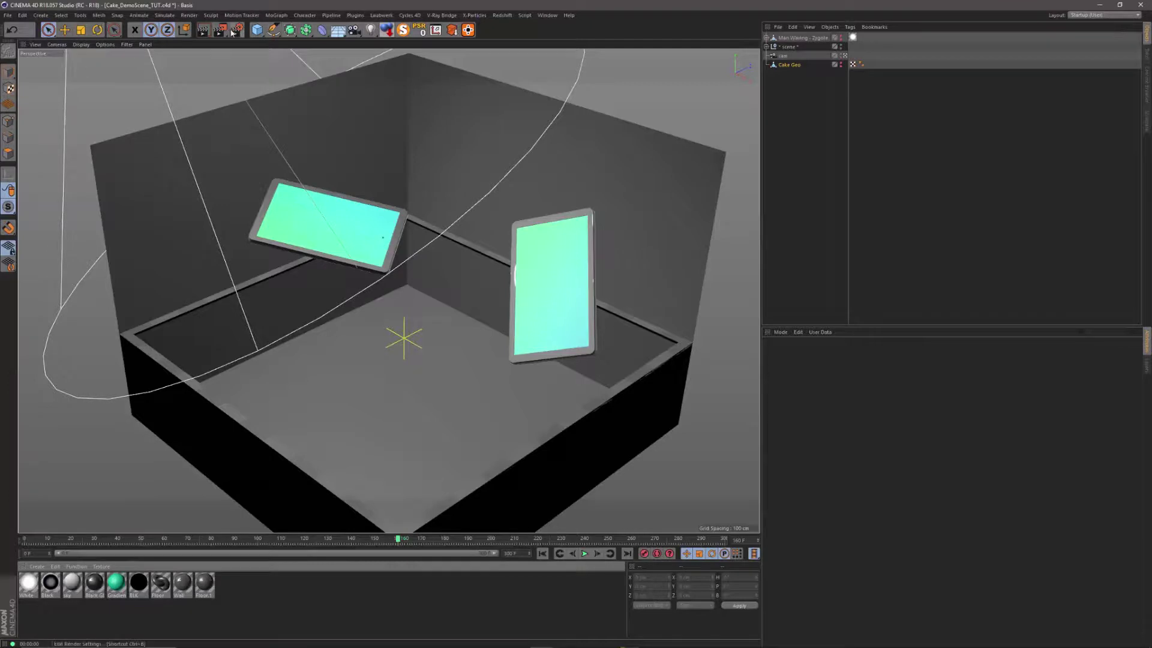
# Render the unwrapped texture a third time and compare it with earlier renders in the History.
pyautogui.moveTo(219, 30); pyautogui.dragTo(282, 237)
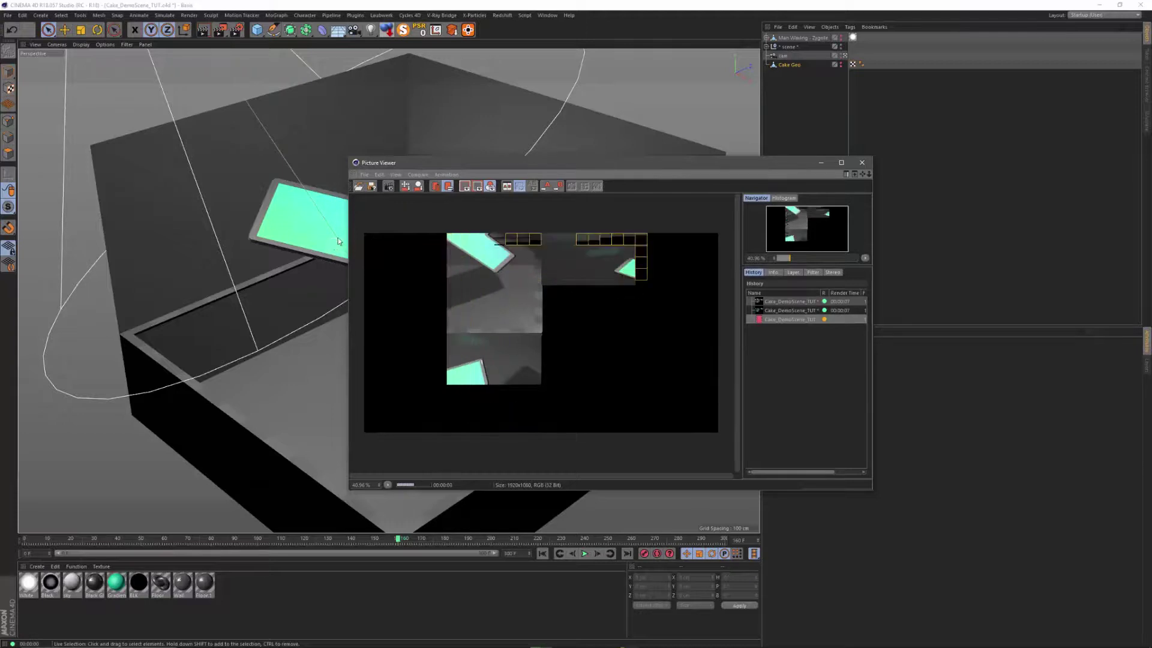
pyautogui.moveTo(524, 163); pyautogui.dragTo(278, 41)
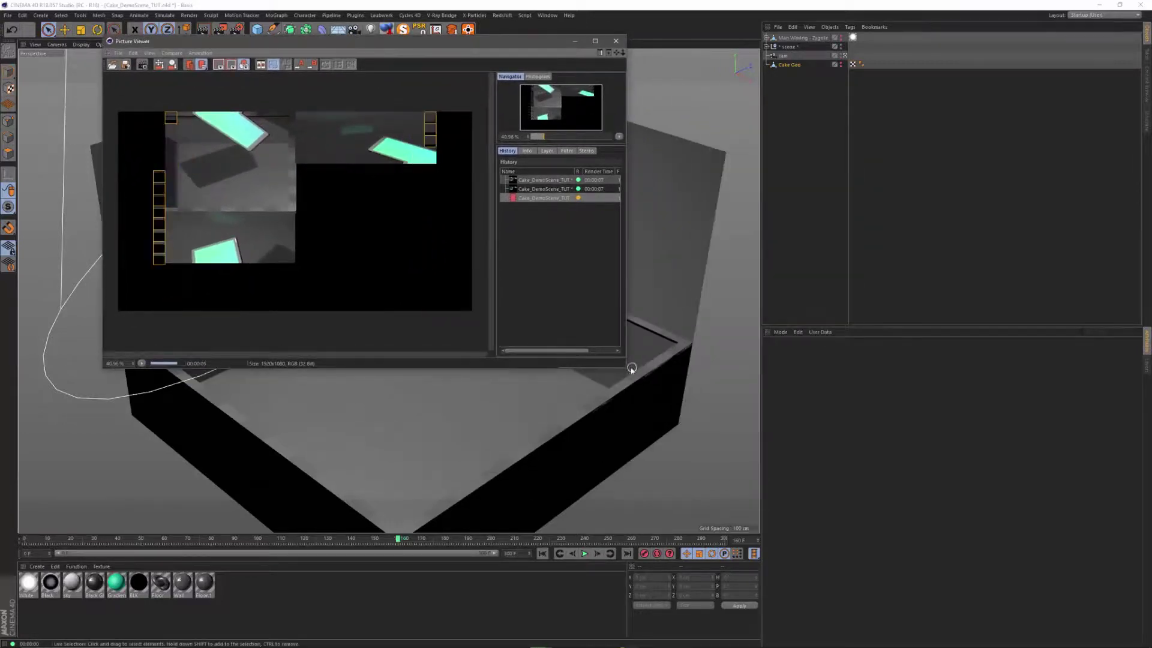
pyautogui.moveTo(631, 368); pyautogui.dragTo(883, 517)
pyautogui.scroll(1, 547, 407)
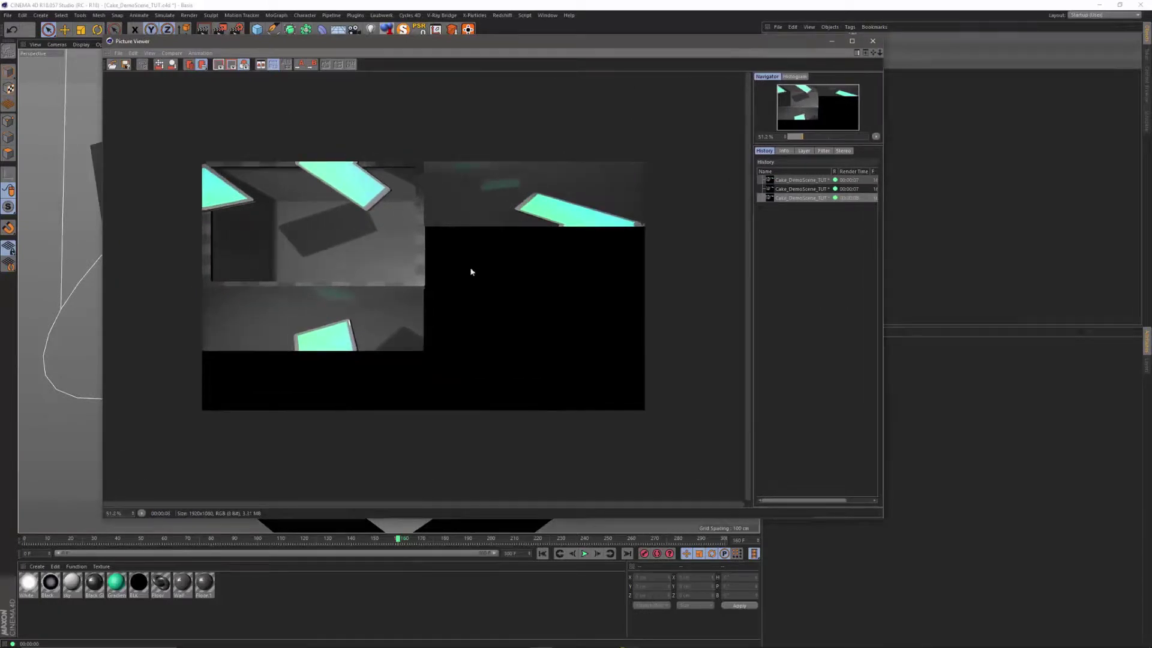
pyautogui.click(802, 190)
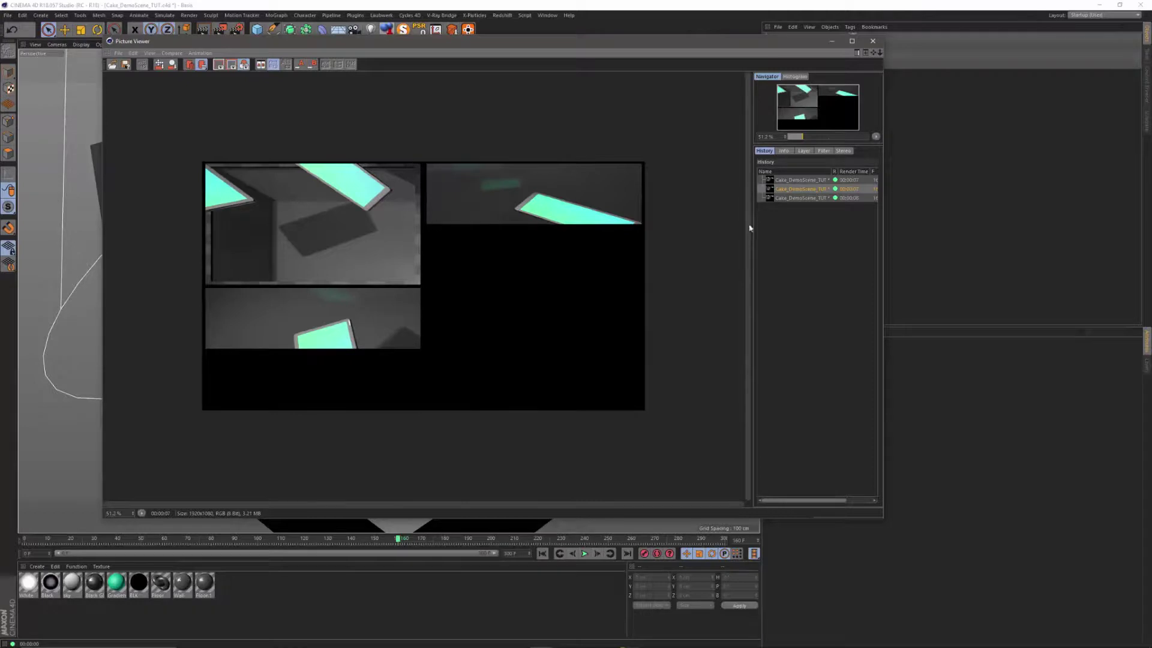
pyautogui.click(797, 198)
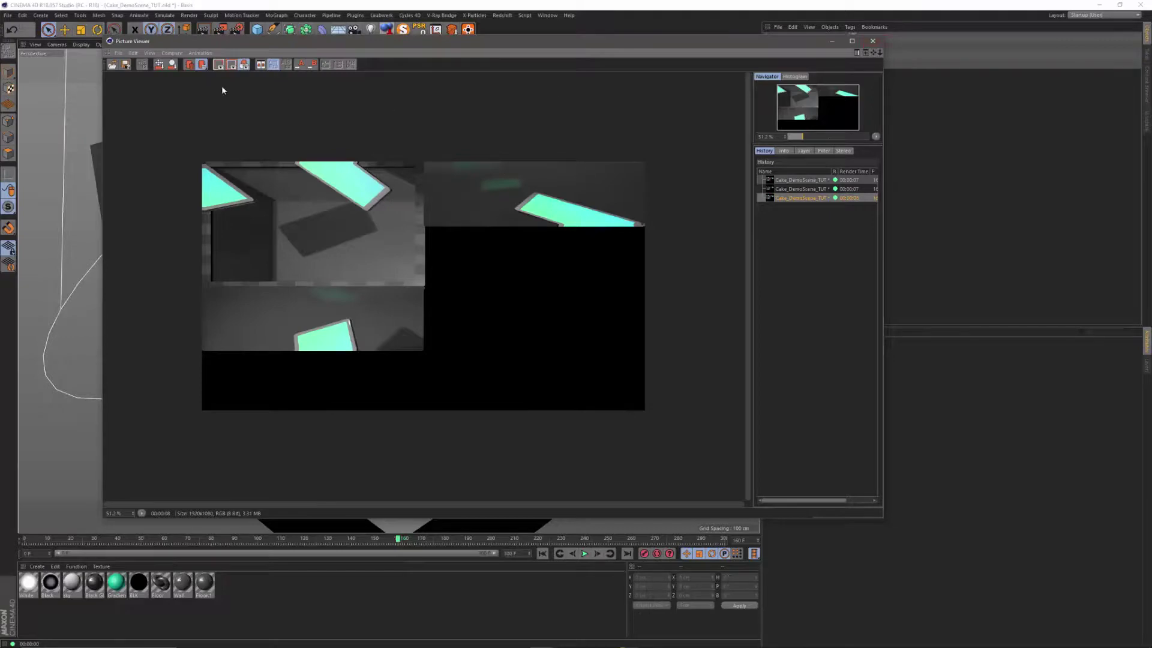
# Save the border-extended render to the Desktop as Cake_DemoScene_TUT2.tif and close the Picture Viewer.
pyautogui.click(120, 64)
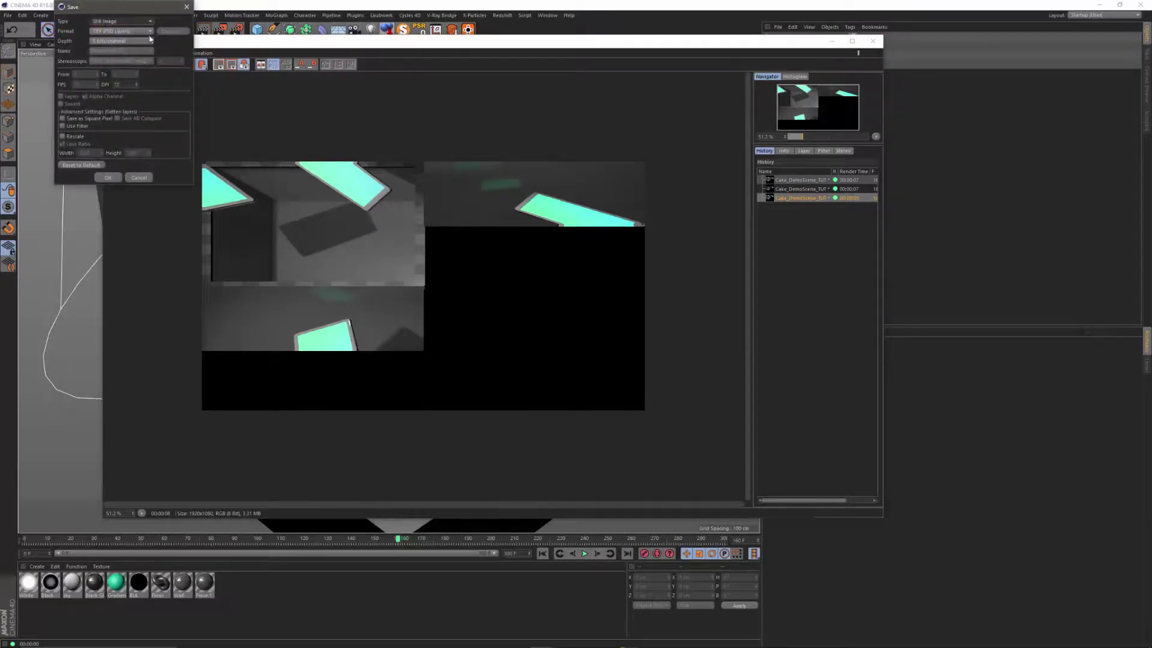
pyautogui.click(385, 335)
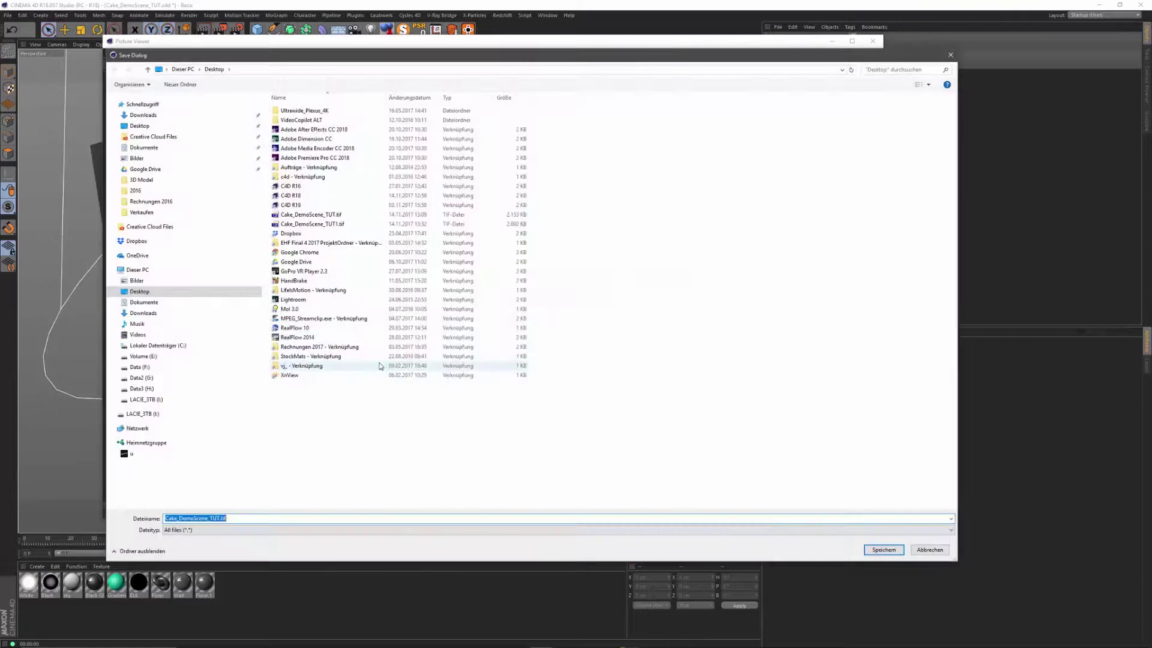
pyautogui.doubleClick(221, 518)
pyautogui.click(221, 517)
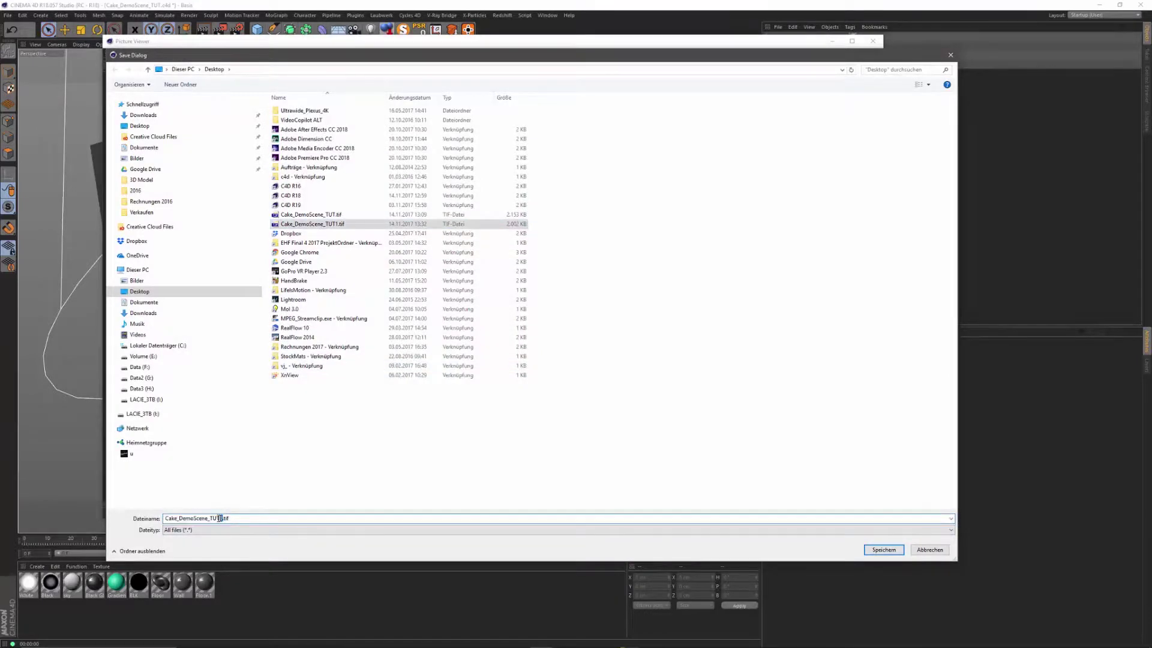
pyautogui.press('BackSpace')
pyautogui.write('2')
pyautogui.click(883, 549)
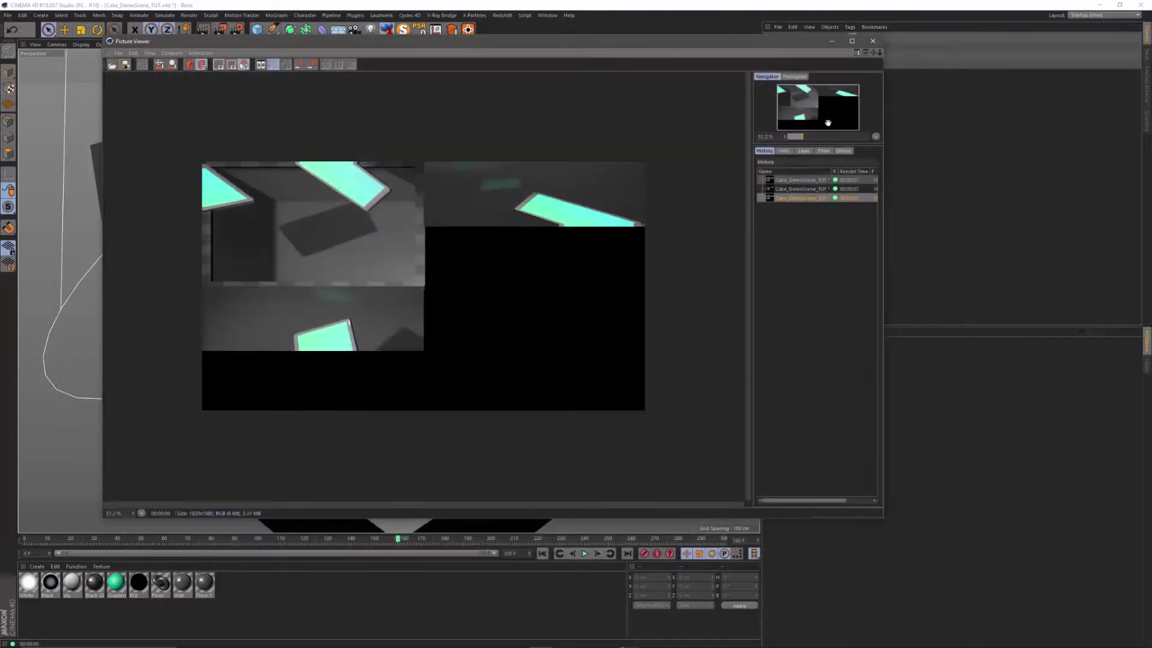
pyautogui.click(873, 42)
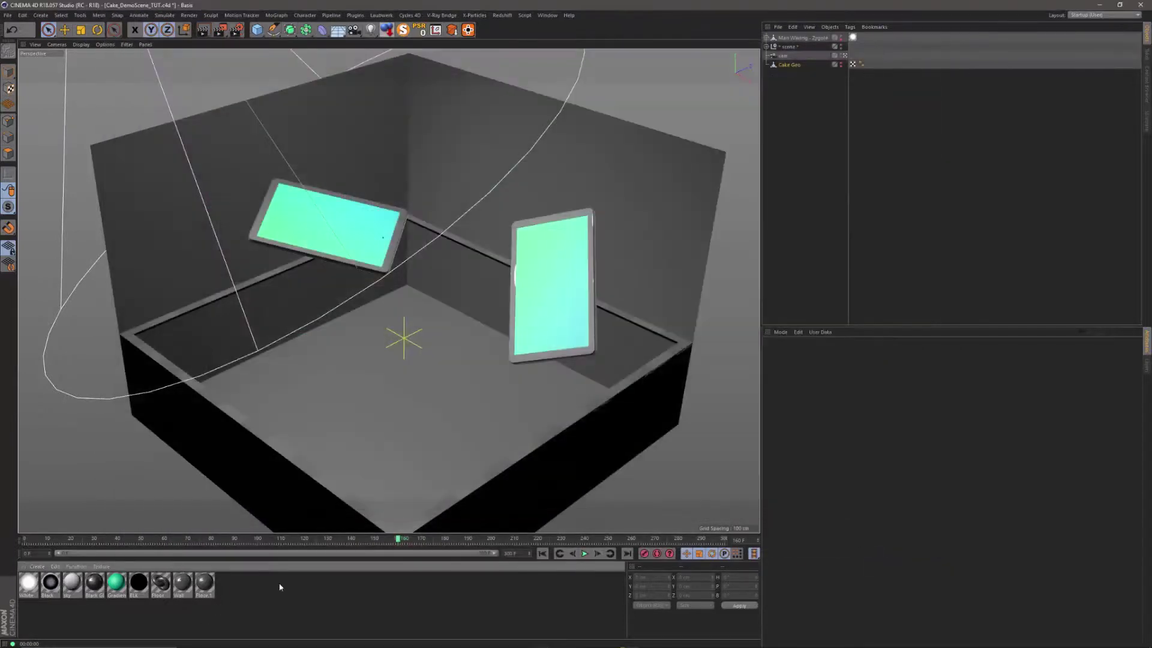
# Create a new material with Color and Reflectance off and Luminance on.
pyautogui.doubleClick(279, 587)
pyautogui.doubleClick(27, 581)
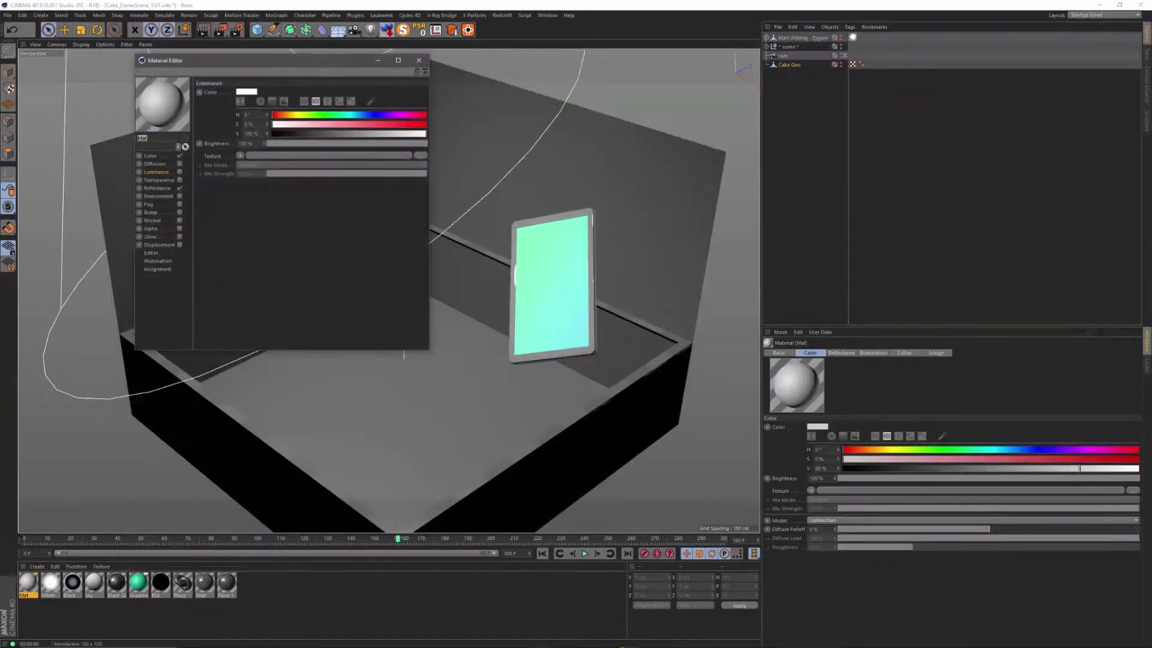
pyautogui.click(174, 156)
pyautogui.click(180, 187)
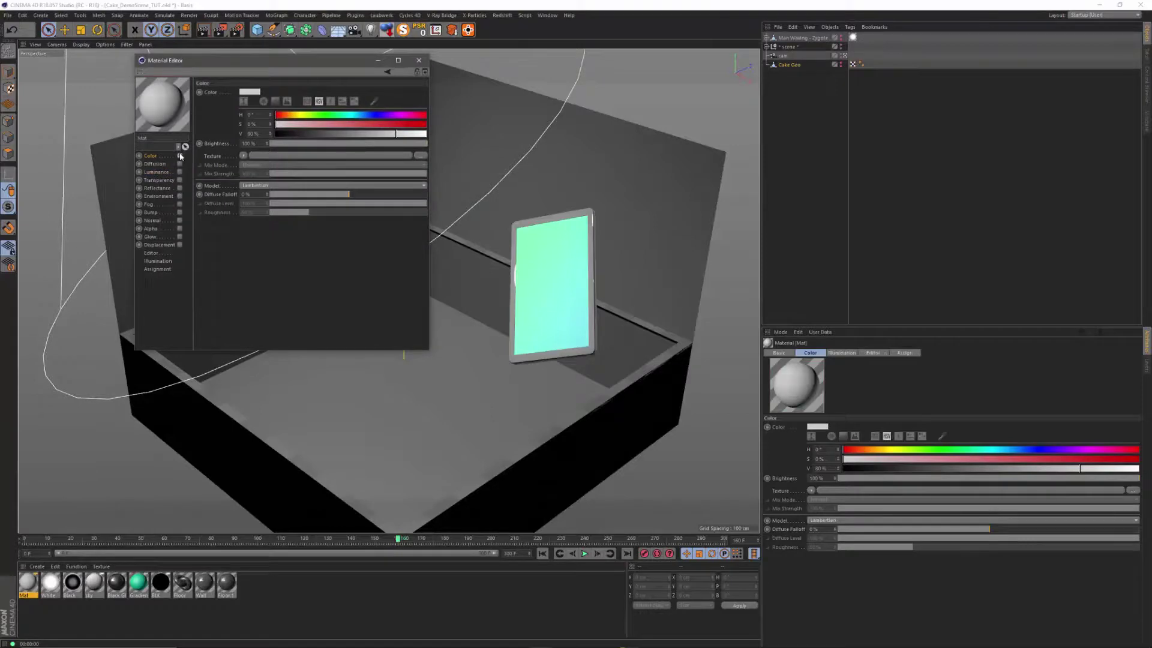
pyautogui.click(180, 156)
pyautogui.click(179, 172)
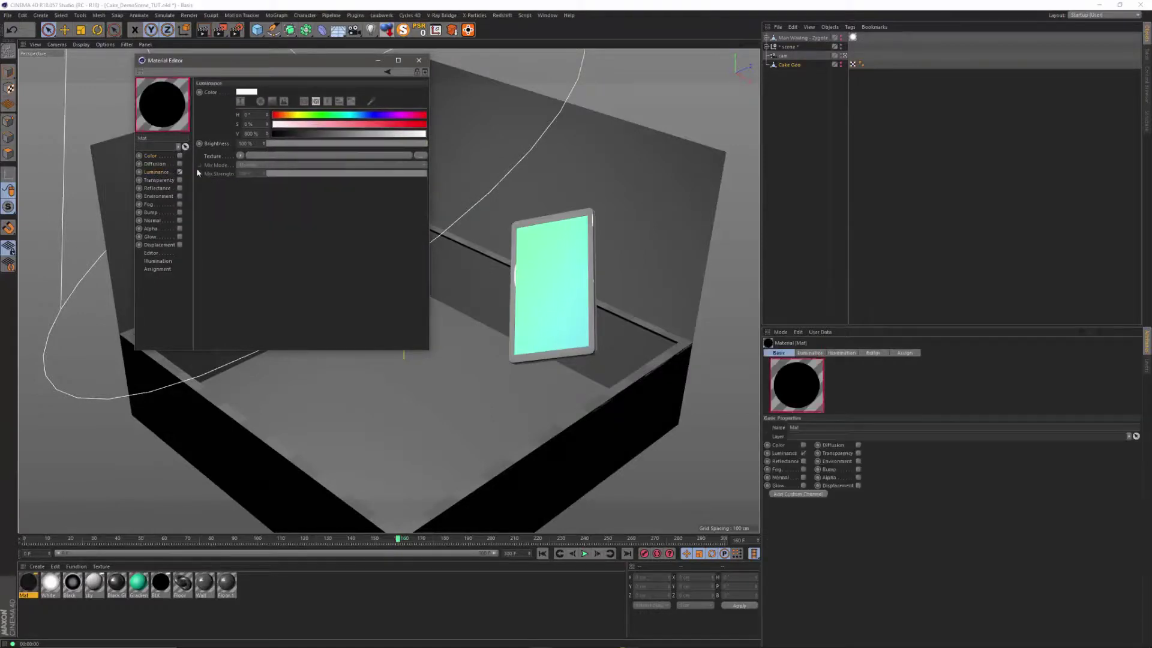
# Load Cake_DemoScene_TUT2.tif as the luminance texture and apply the Mat material to Cake Geo.
pyautogui.click(422, 157)
pyautogui.click(336, 252)
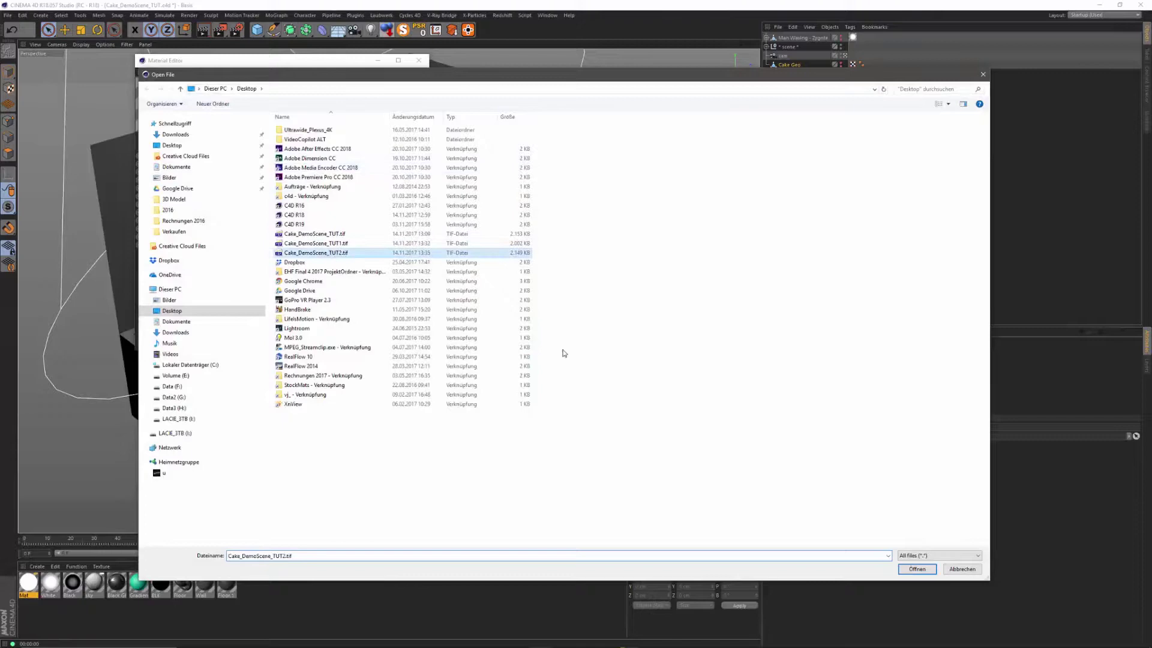
pyautogui.click(917, 569)
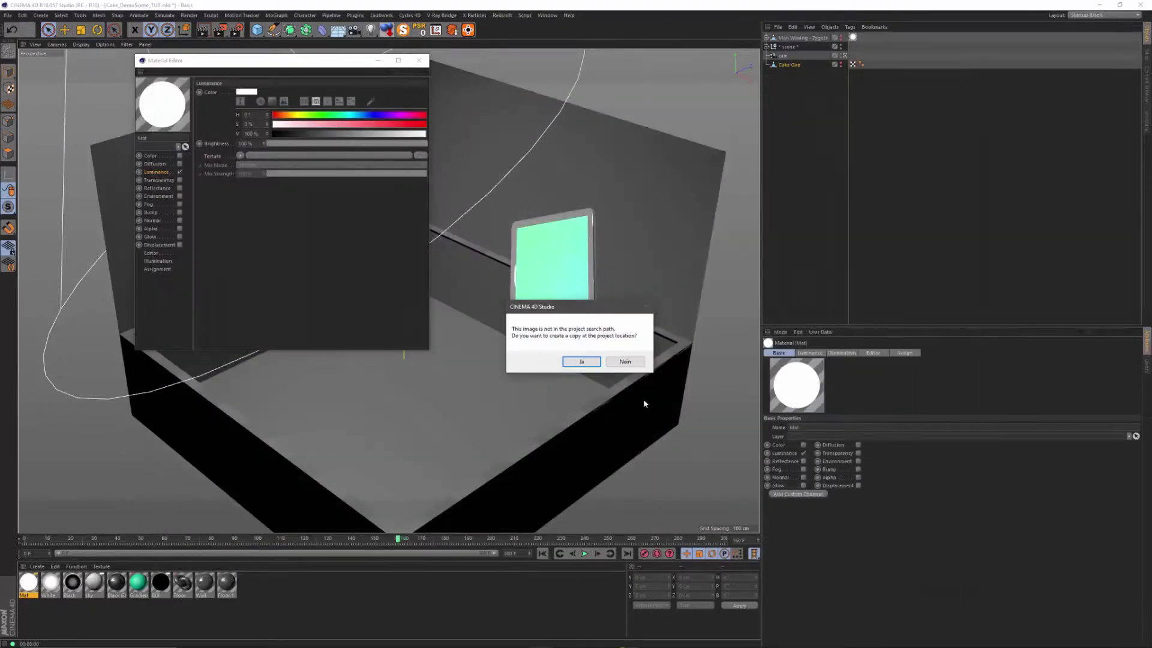
pyautogui.click(625, 361)
pyautogui.click(418, 60)
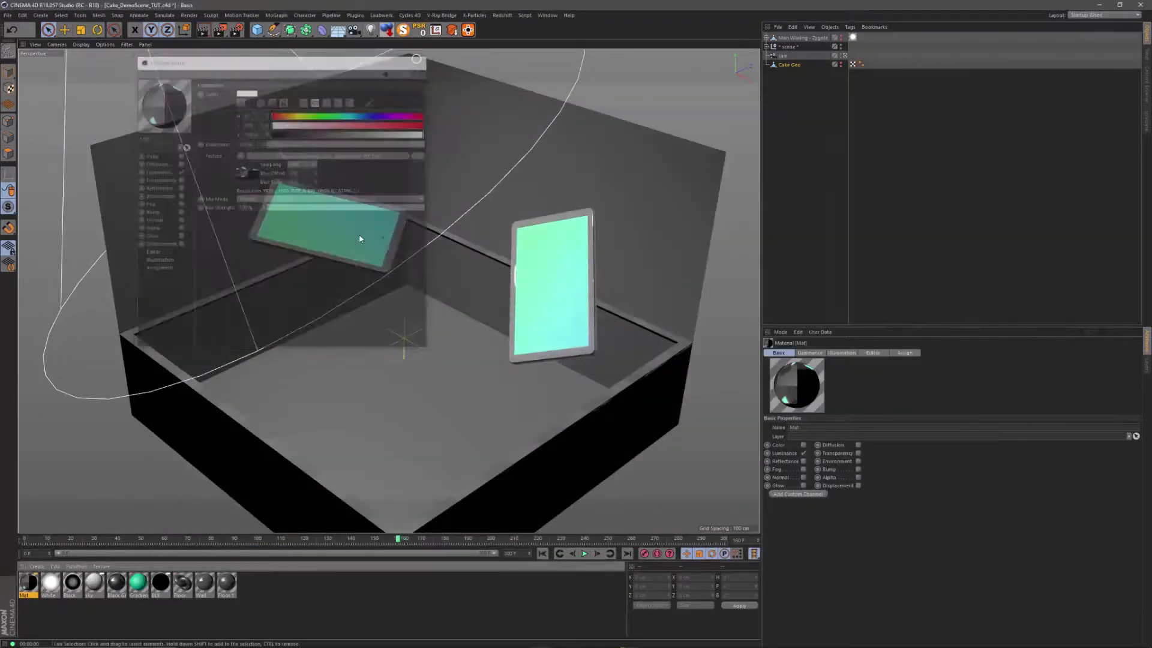
pyautogui.moveTo(31, 583); pyautogui.dragTo(798, 67)
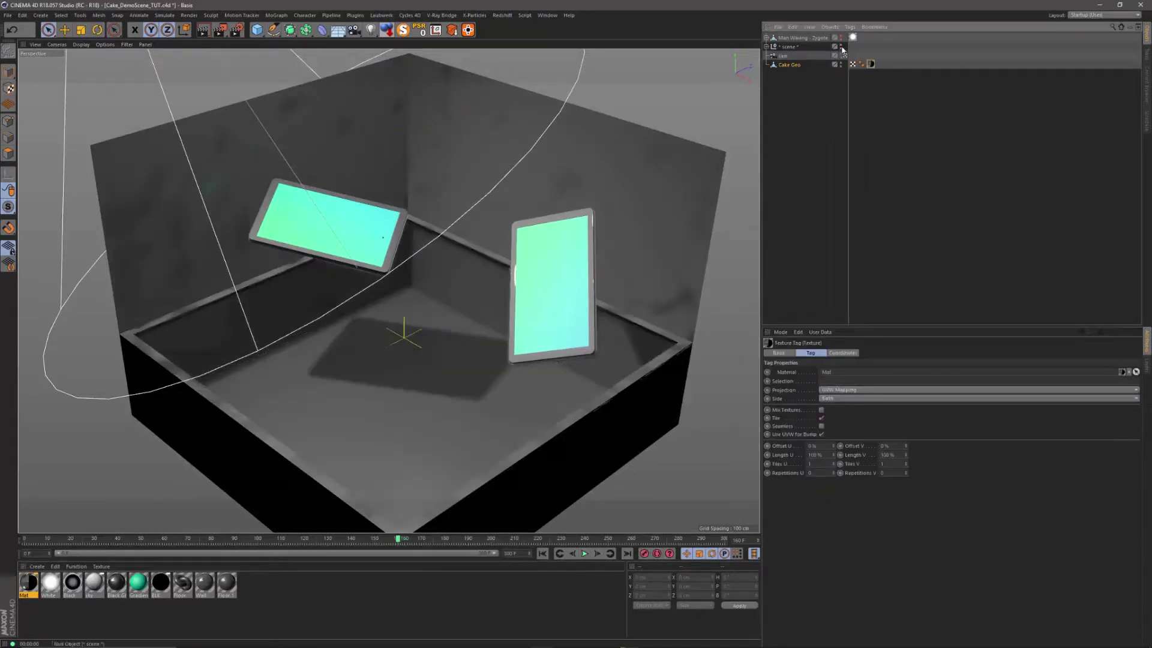
# Hide the helper splines and null, disable Cake in Render Settings, and re-render the room view.
pyautogui.click(841, 47)
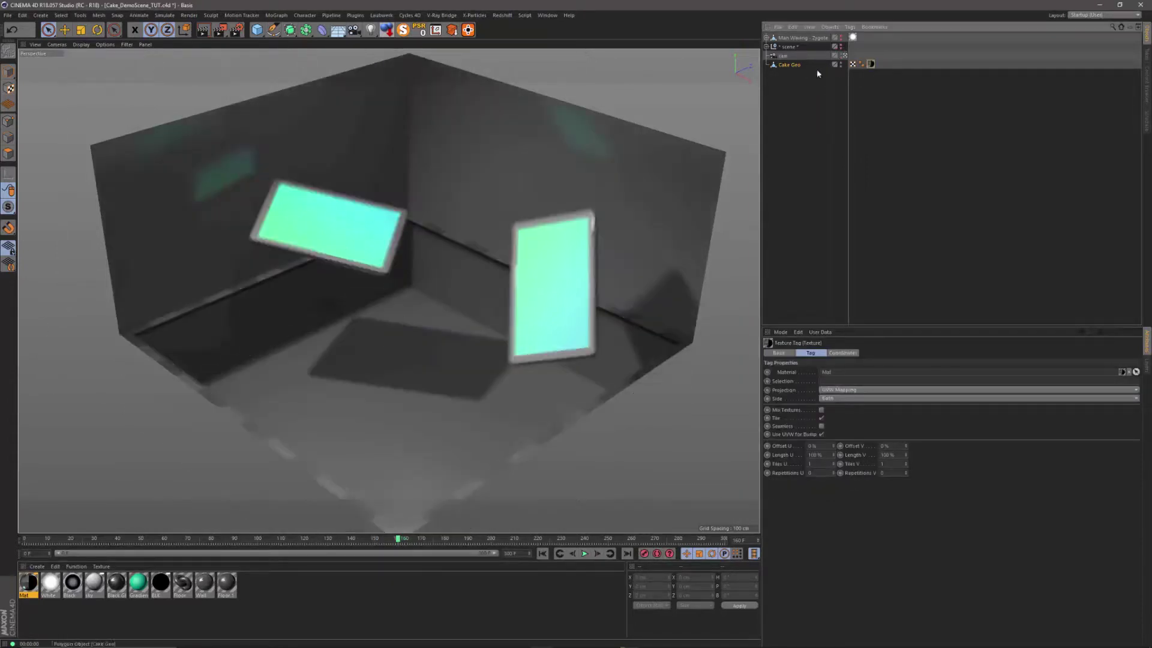
pyautogui.click(204, 29)
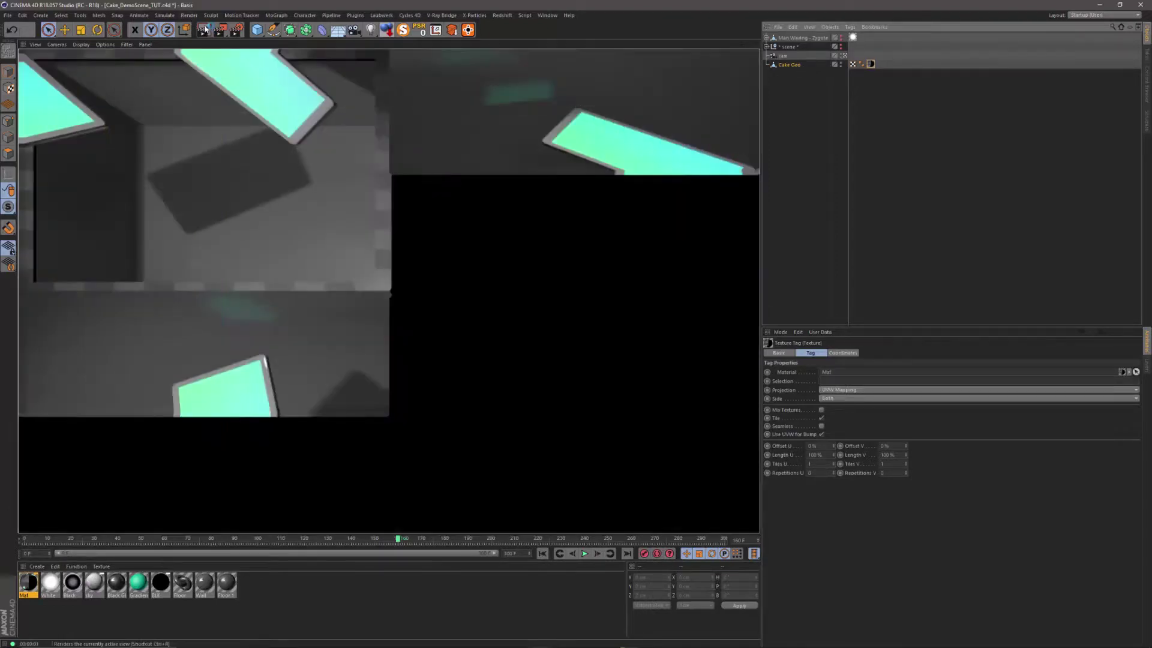
pyautogui.click(237, 30)
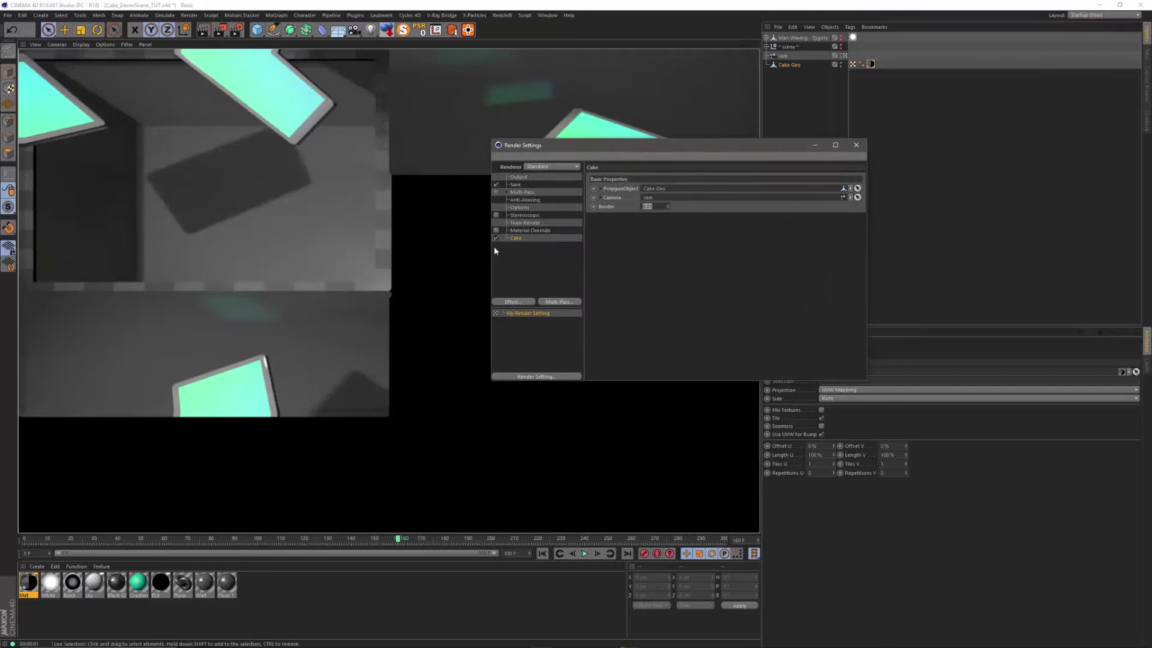
pyautogui.click(496, 238)
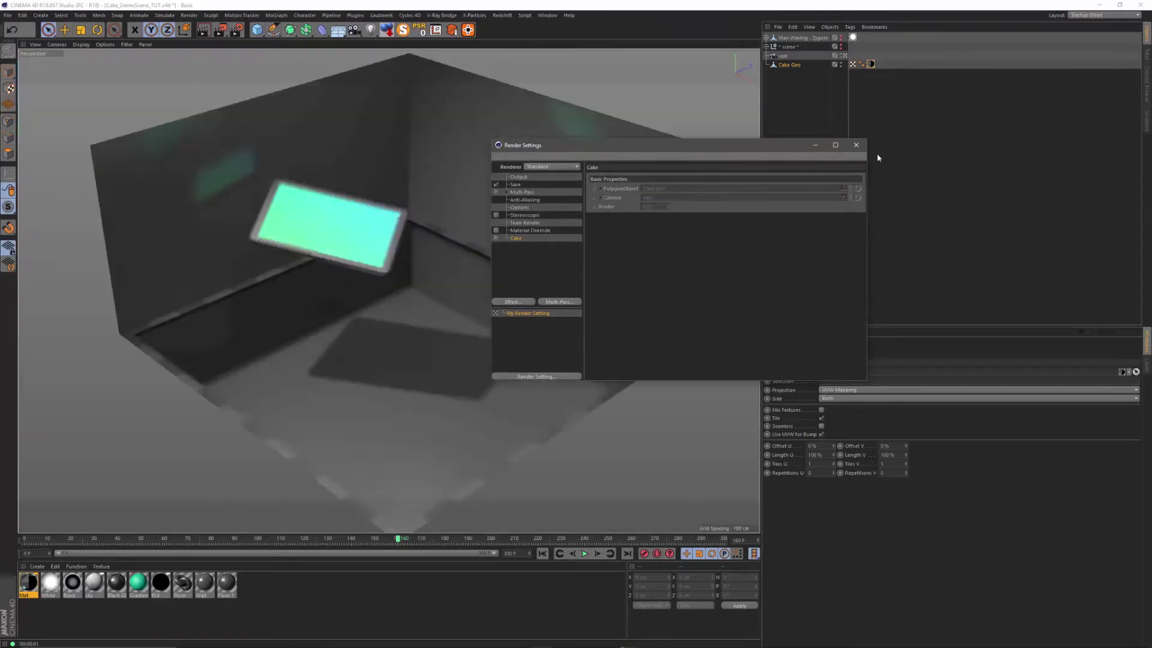
pyautogui.click(856, 146)
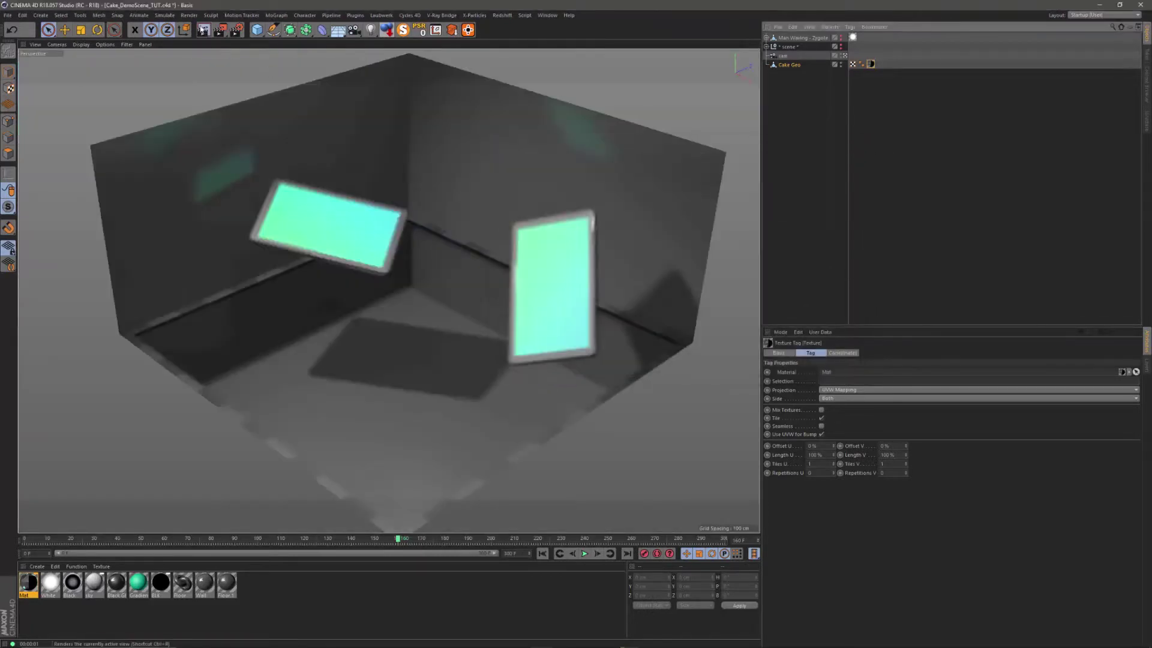
pyautogui.click(203, 29)
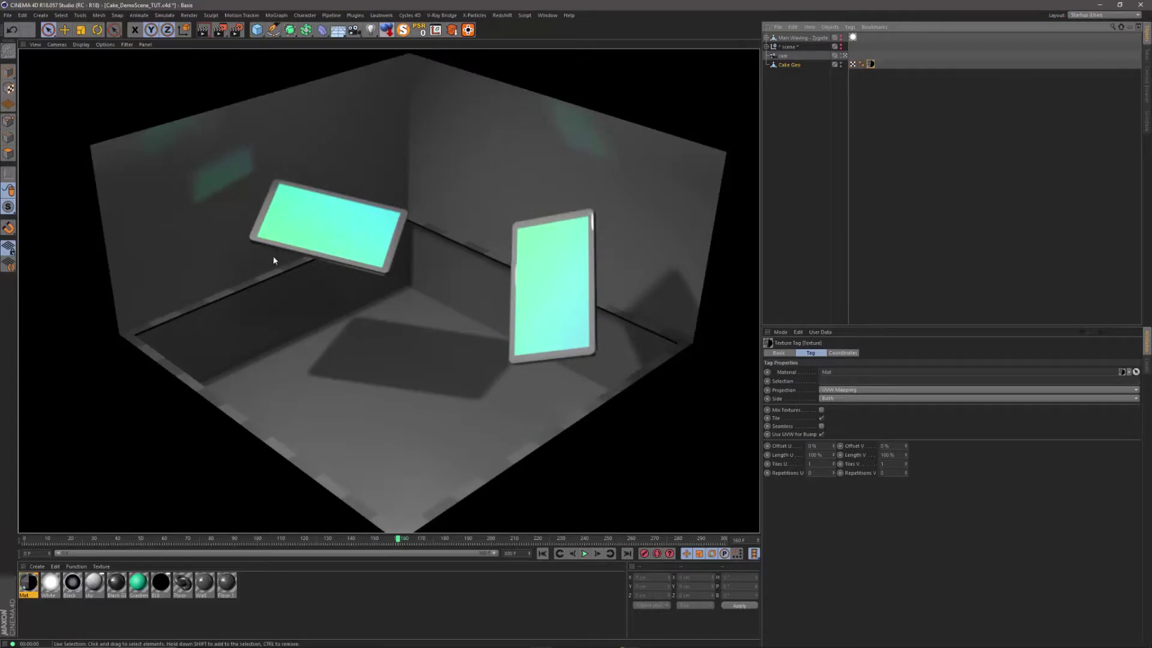